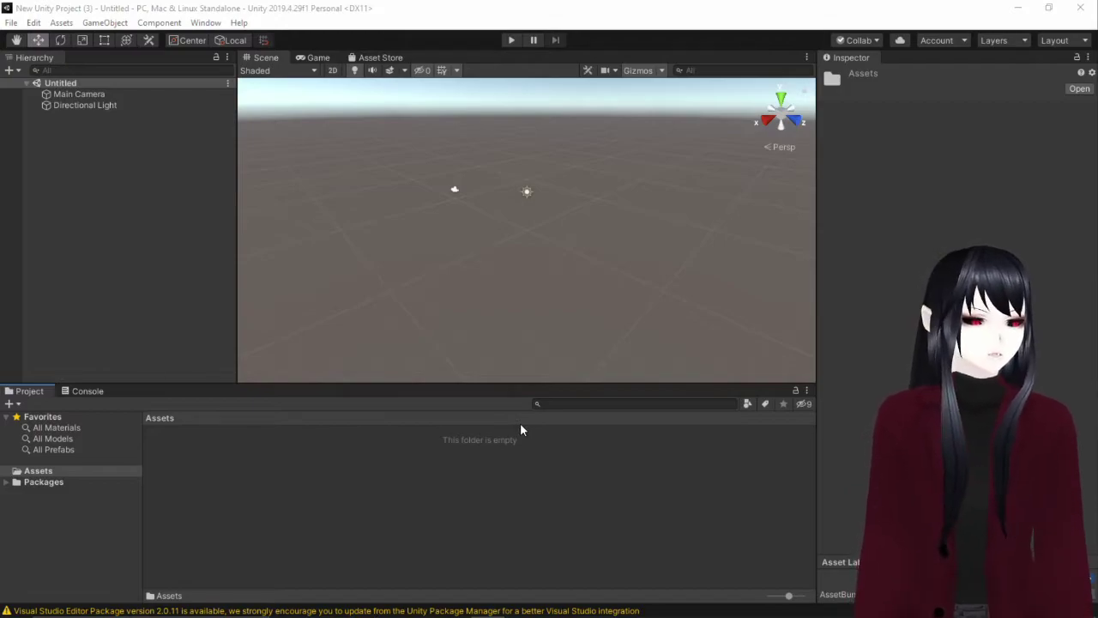
- Import the UniVRM-0.84.0_024d custom package from E:\Unity Stuff into the project
right_click(180, 454)
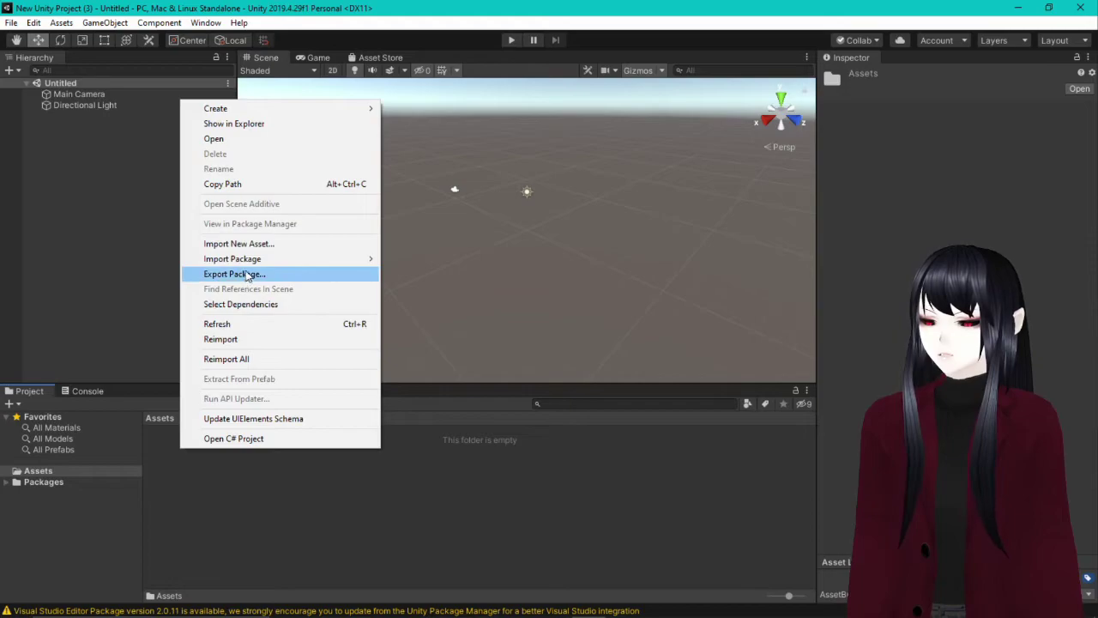
mouse_move(260, 260)
left_click(444, 262)
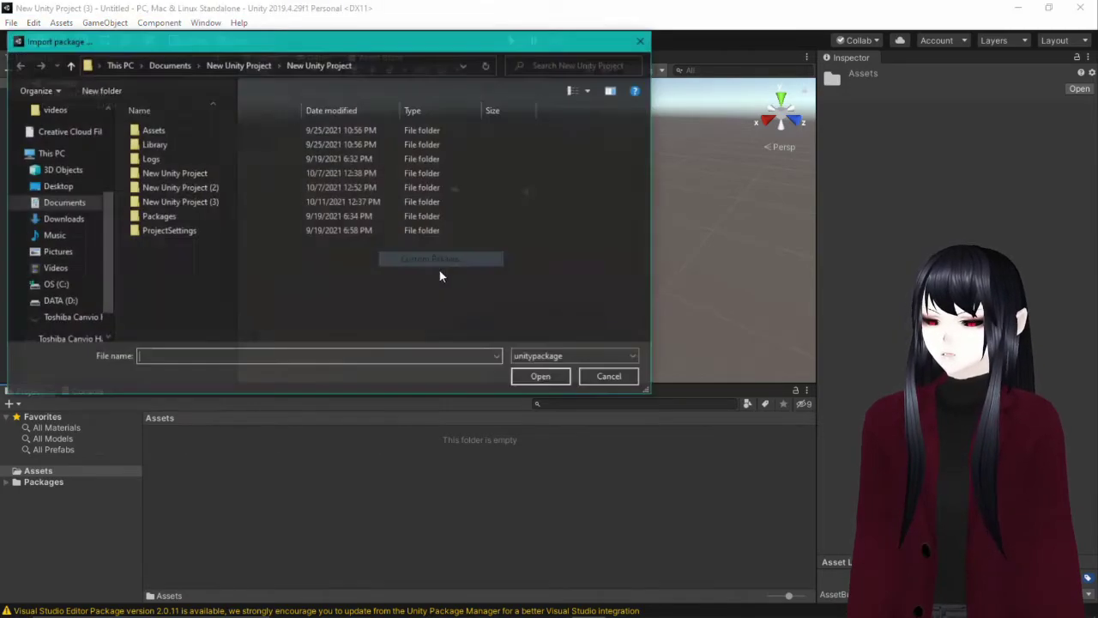
scroll(82, 257, "down", 2)
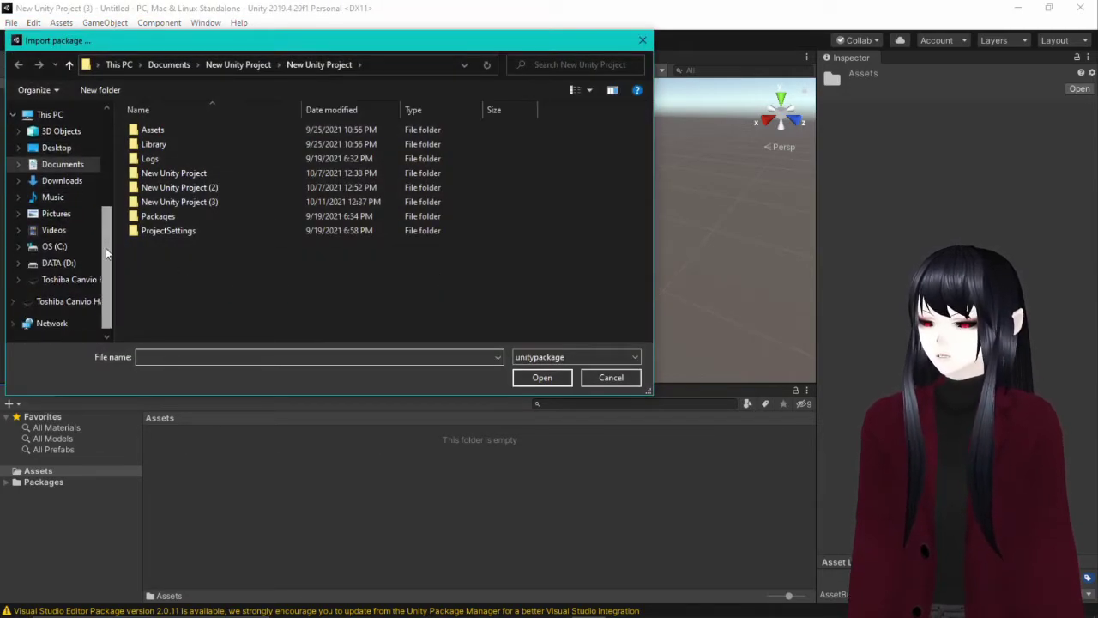
left_click(90, 284)
double_click(264, 195)
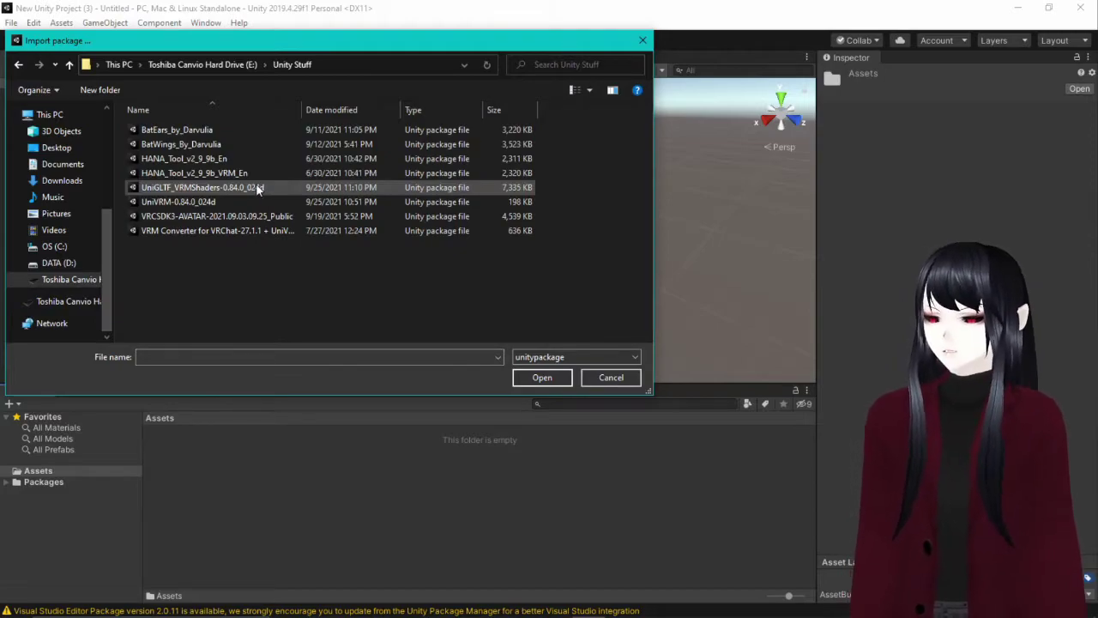
left_click(221, 199)
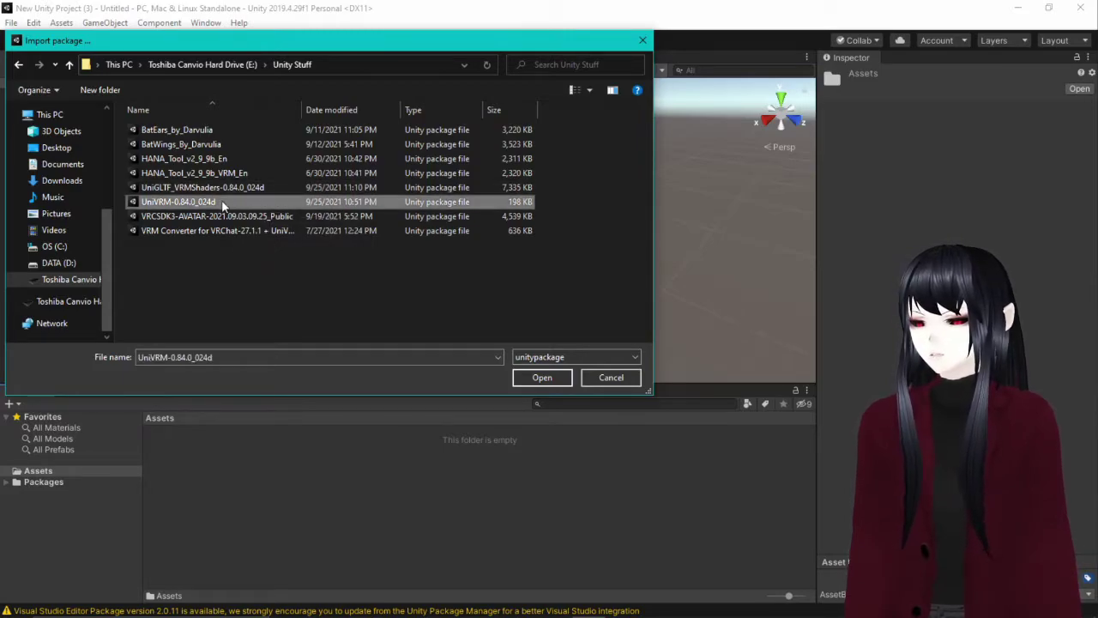
left_click(543, 378)
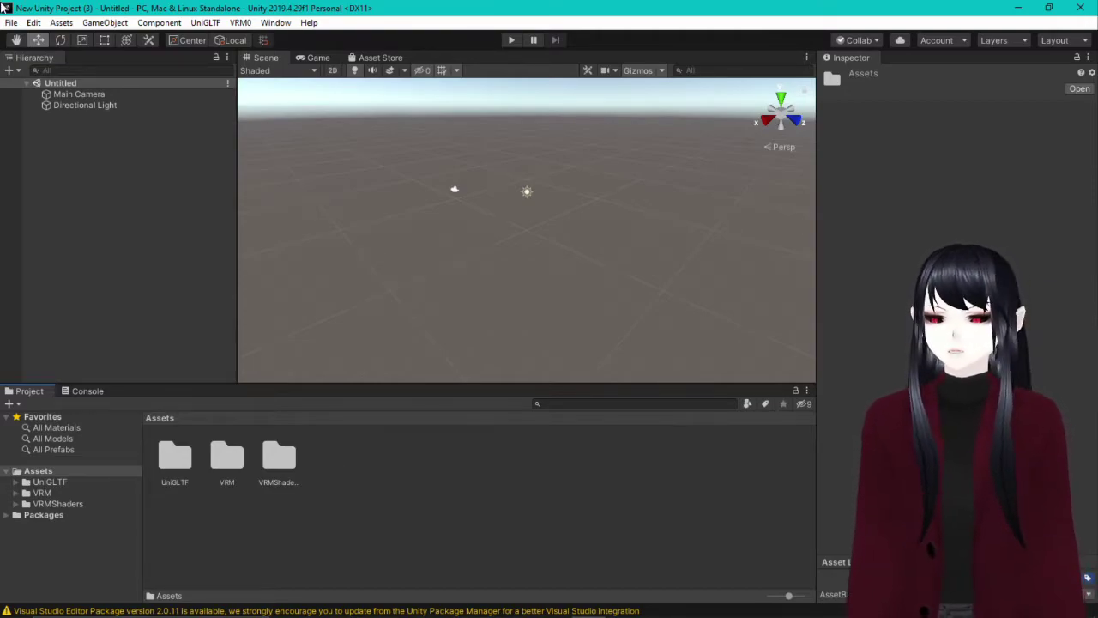
- Load the Tachi Halloween VRM via VRM0 > Import and drag its prefab into the Hierarchy
left_click(240, 22)
left_click(254, 73)
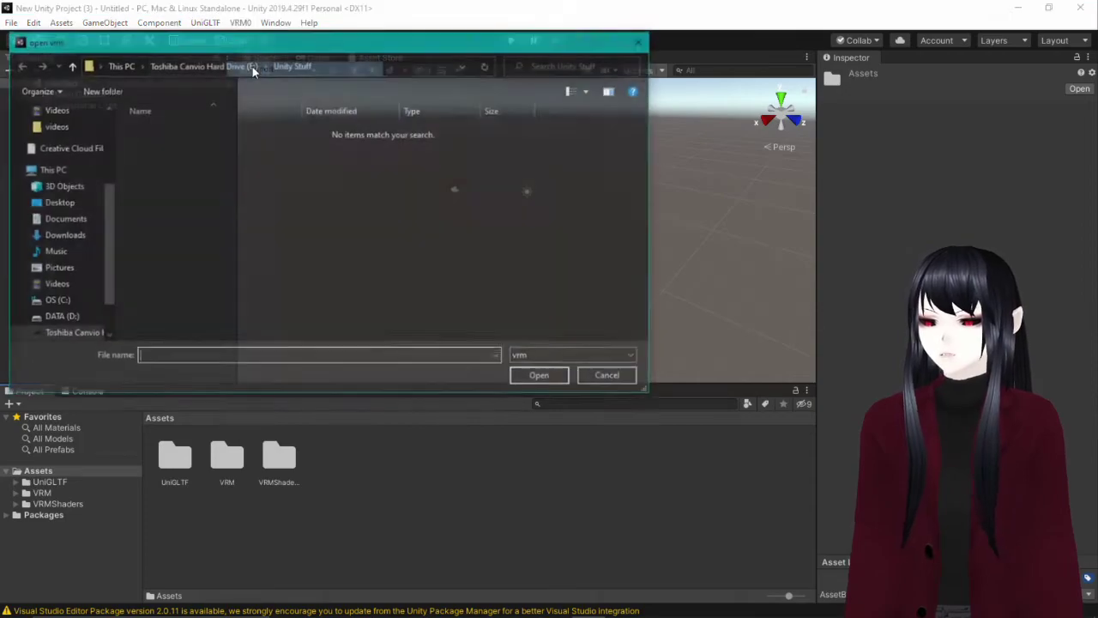
scroll(108, 204, "up", 3)
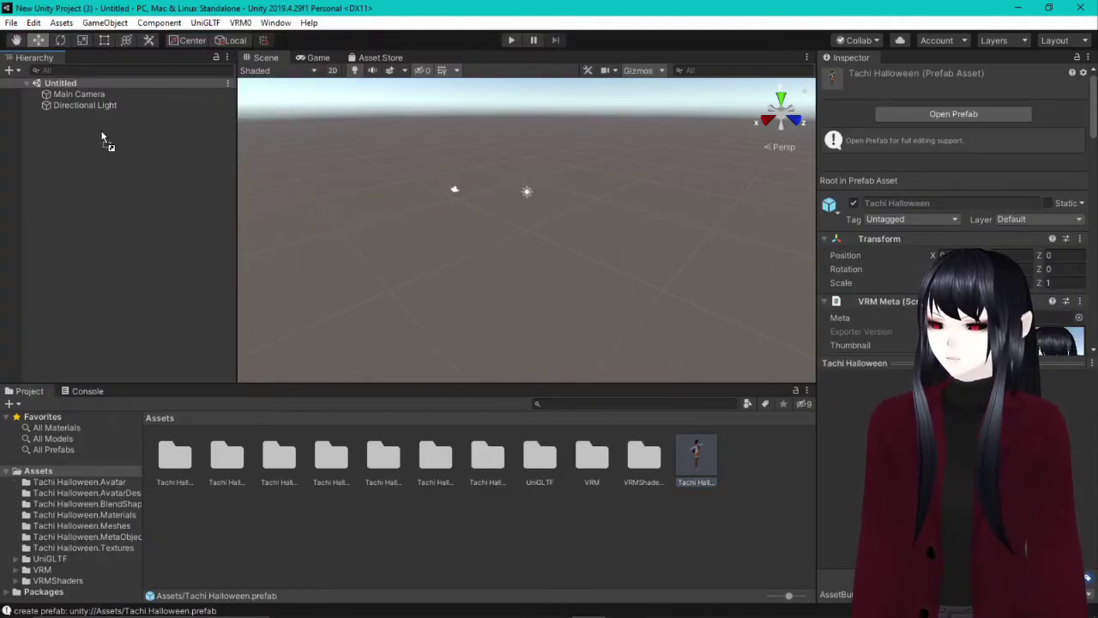
left_click_drag(102, 138, 100, 136)
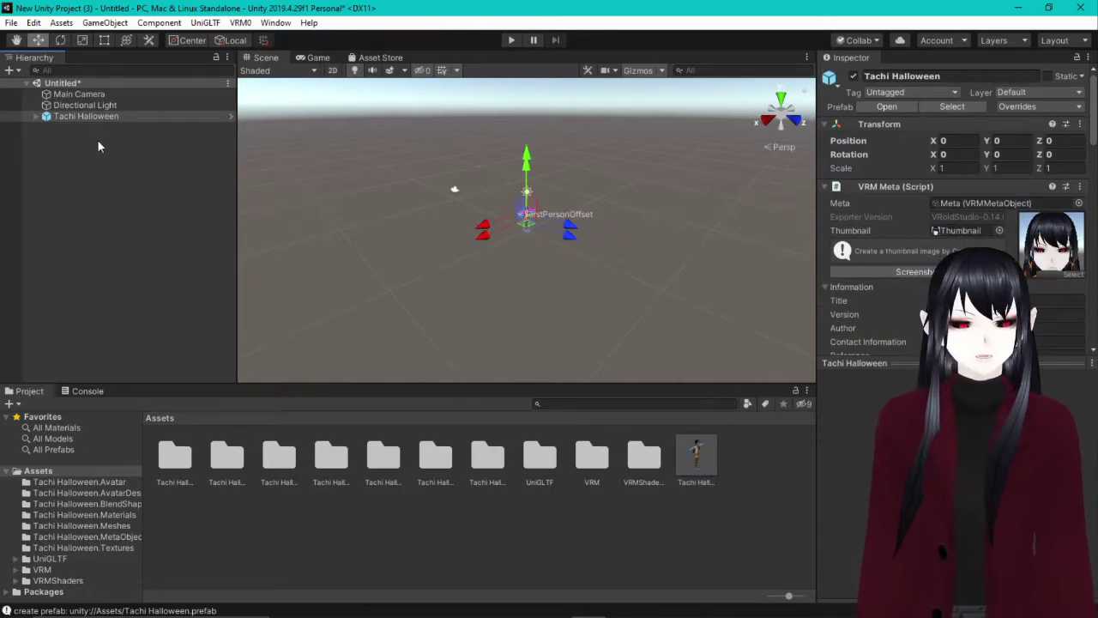
scroll(540, 231, "up", 2)
scroll(540, 226, "up", 5)
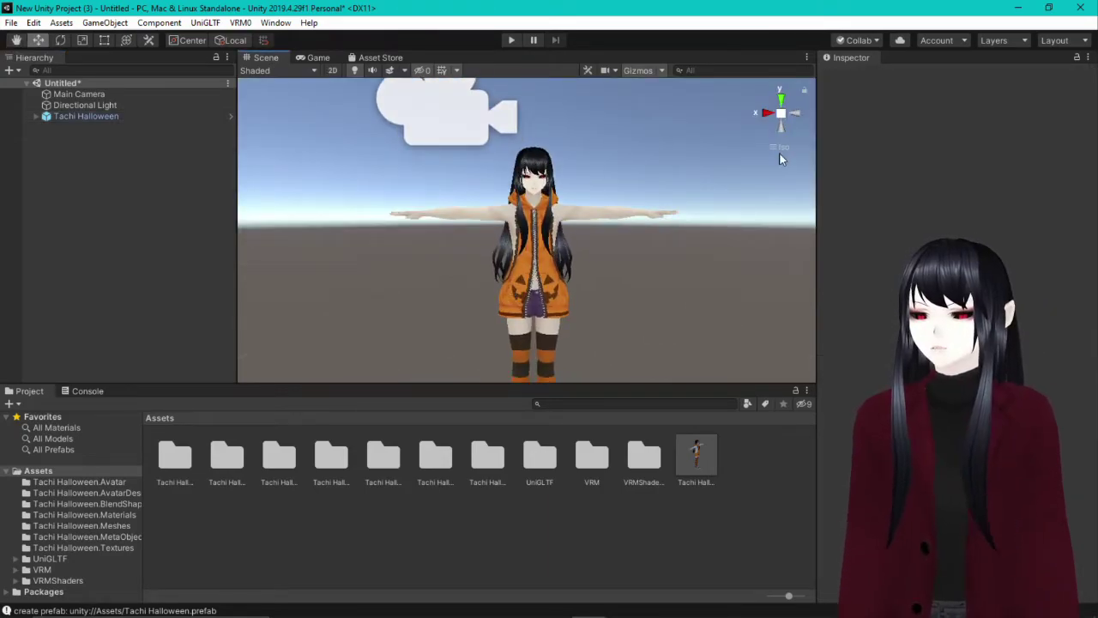
- Expand the Tachi Halloween object and its Root and Hairs children in the Hierarchy
left_click(66, 115)
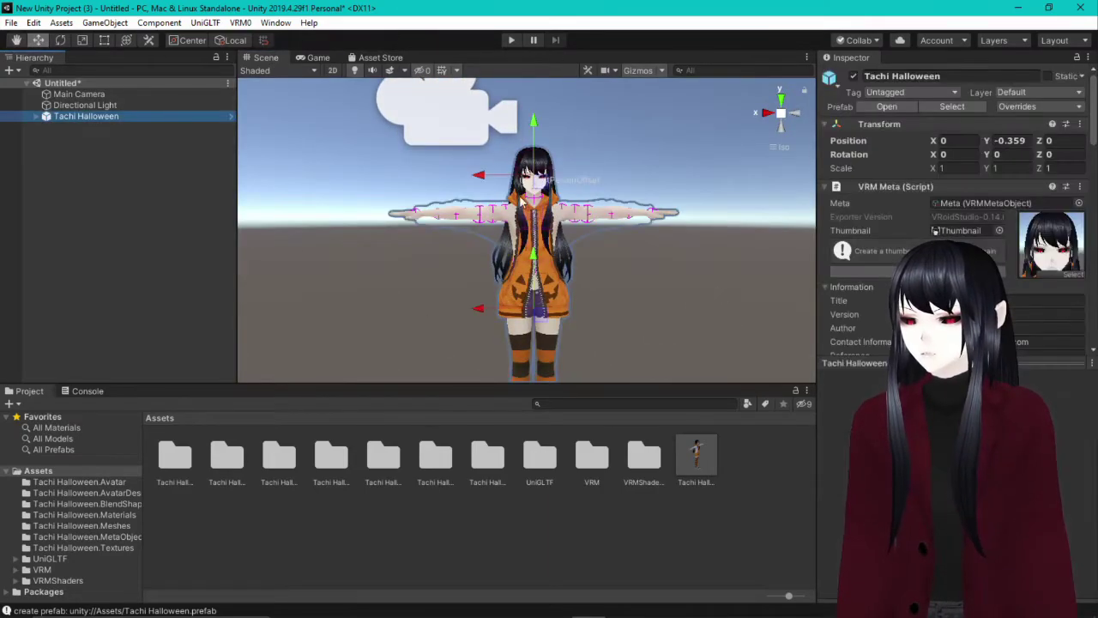
left_click(36, 118)
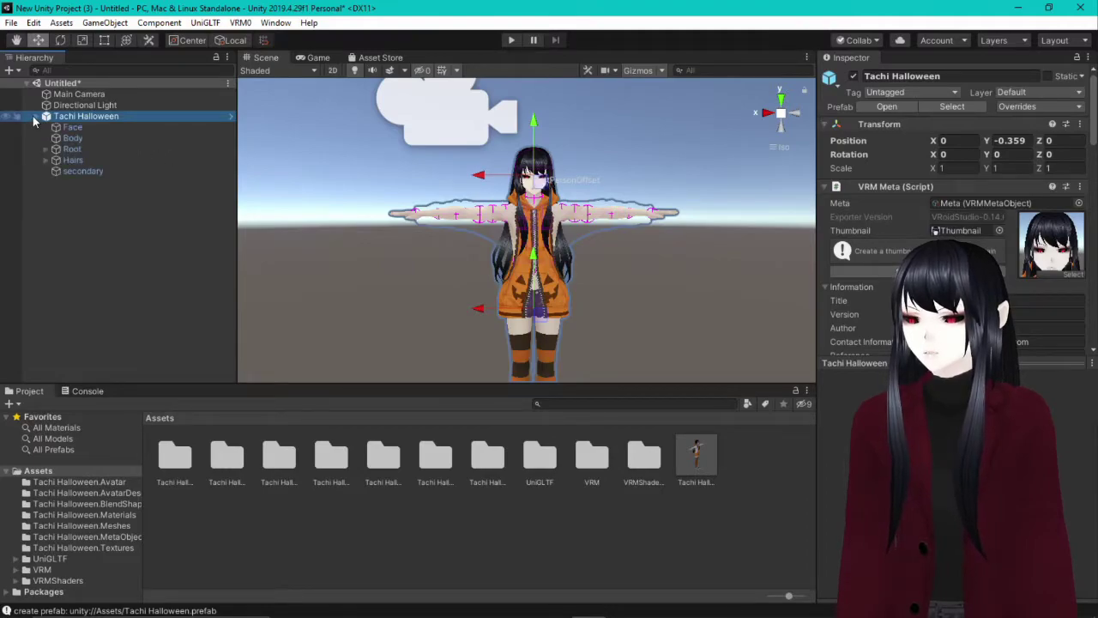
left_click(46, 148)
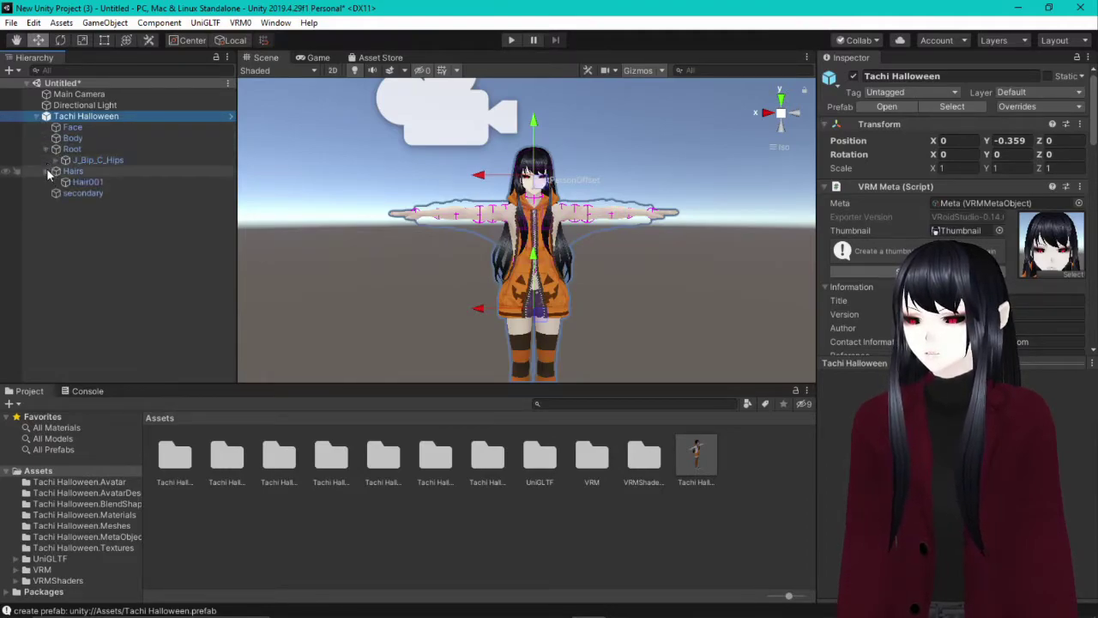
left_click(45, 170)
left_click(103, 141)
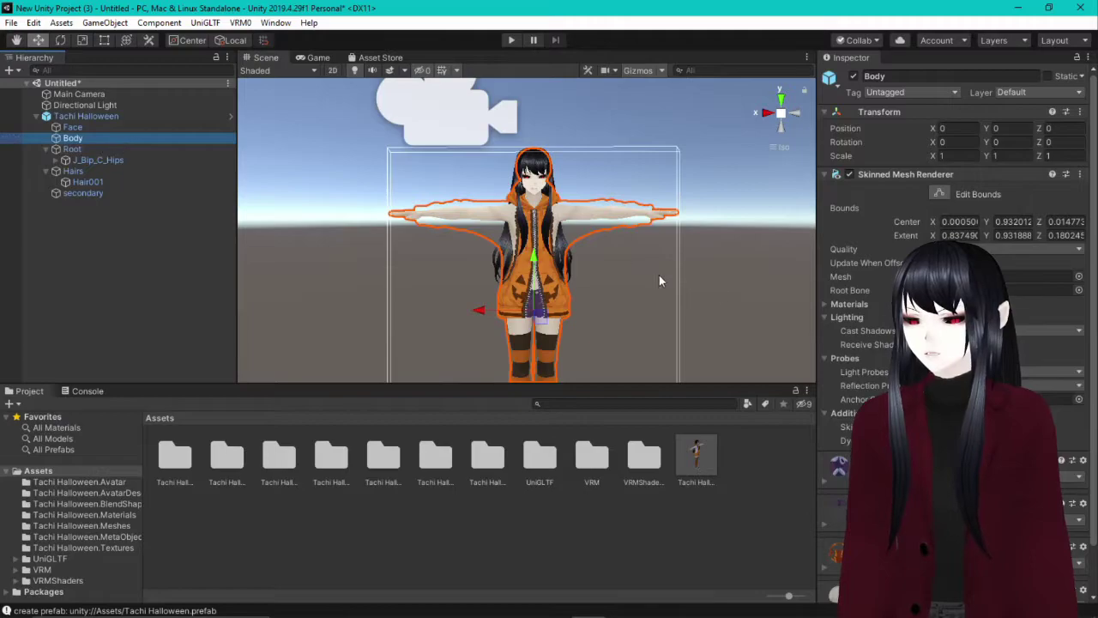
- Expand J_Bip_C_Hips down through the bone chain and select J_Bip_C_Head
scroll(386, 326, "down", 1)
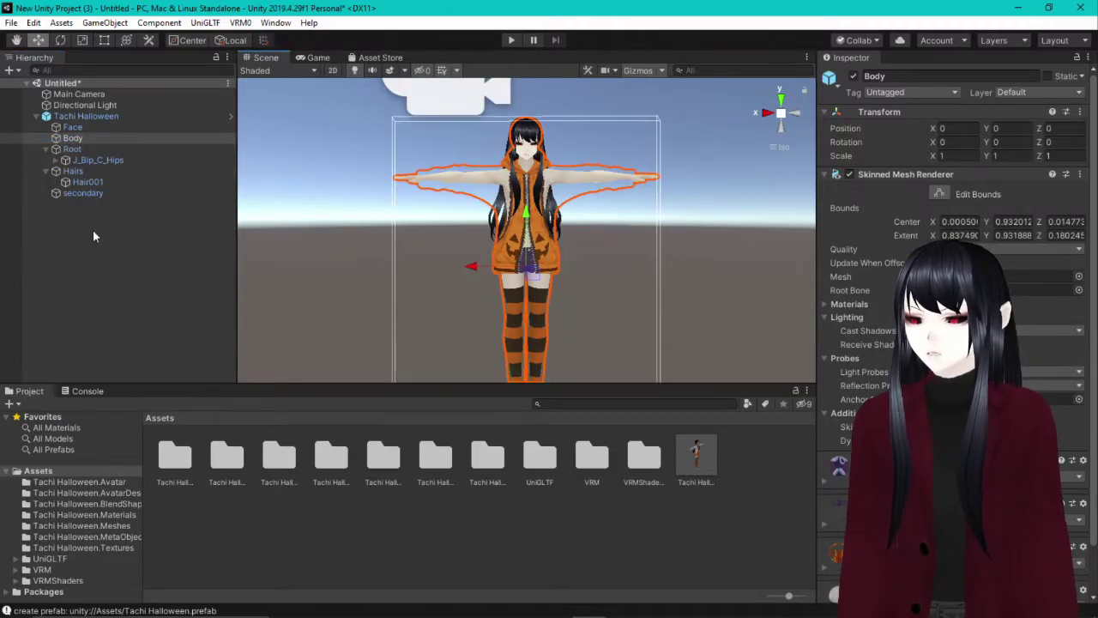
left_click(95, 160)
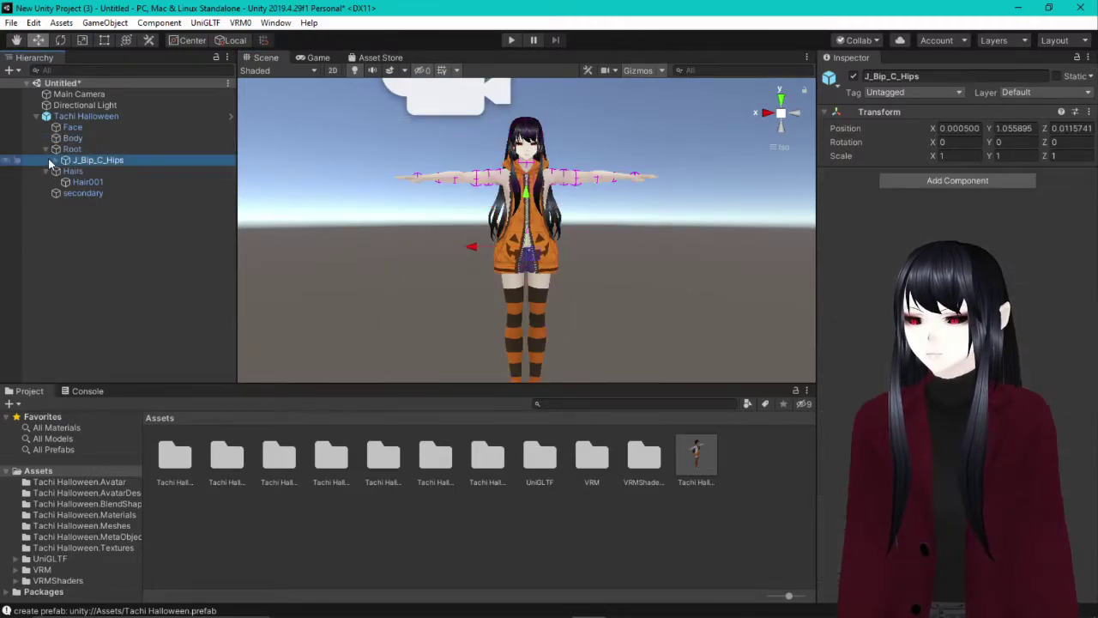
left_click(55, 160)
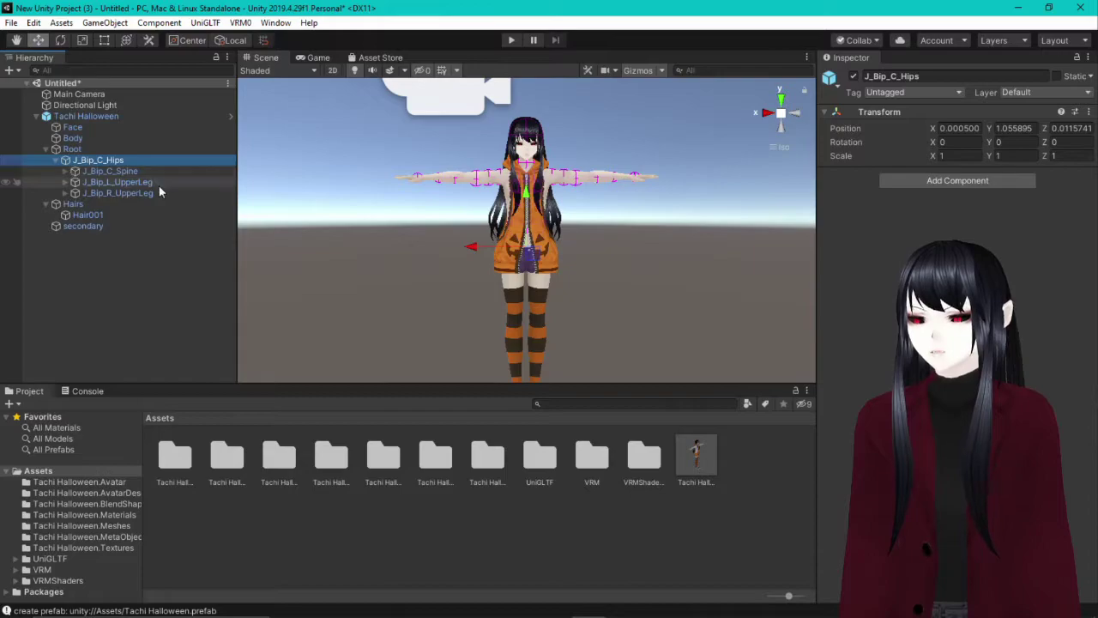
left_click(565, 127)
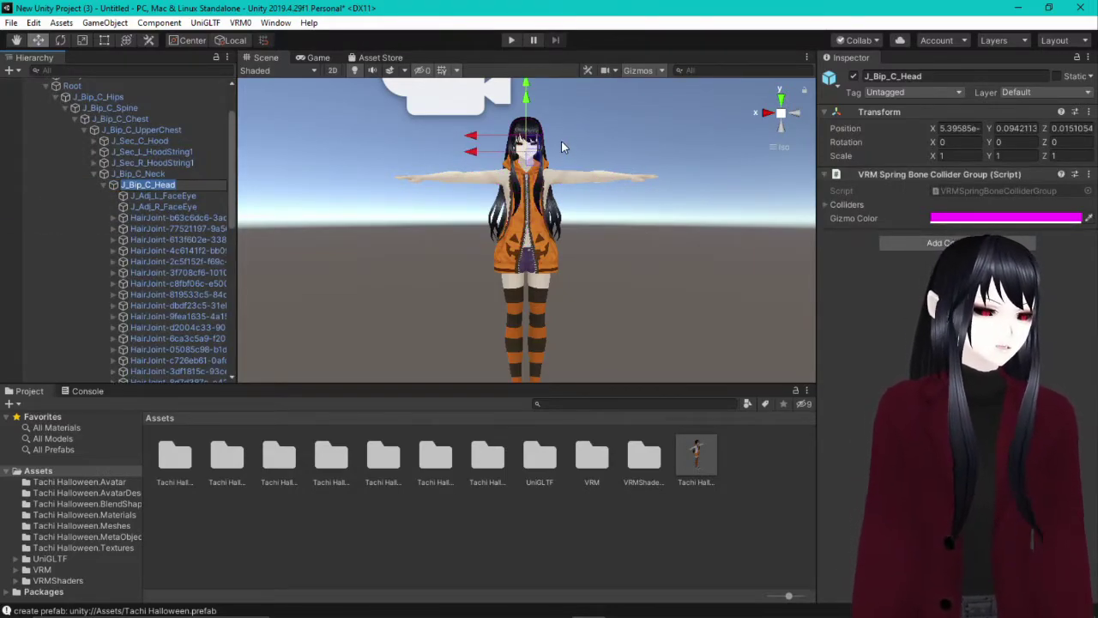
left_click(114, 184)
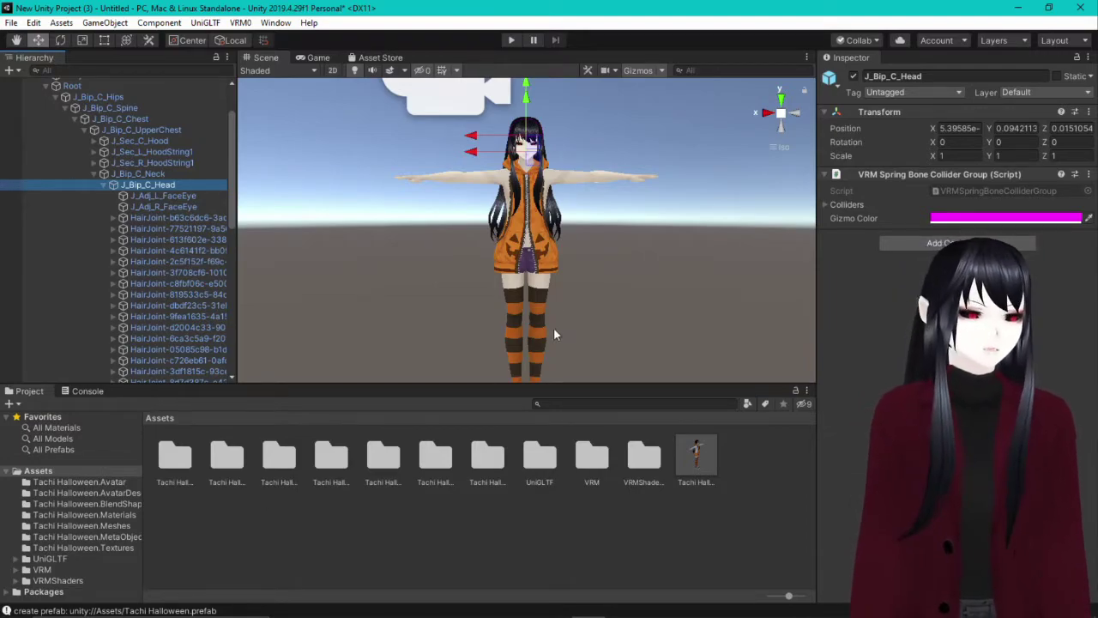
right_click(276, 531)
- Start a custom package import and browse the Toshiba Canvio drive for BatEars_by_Darvulia
mouse_move(400, 294)
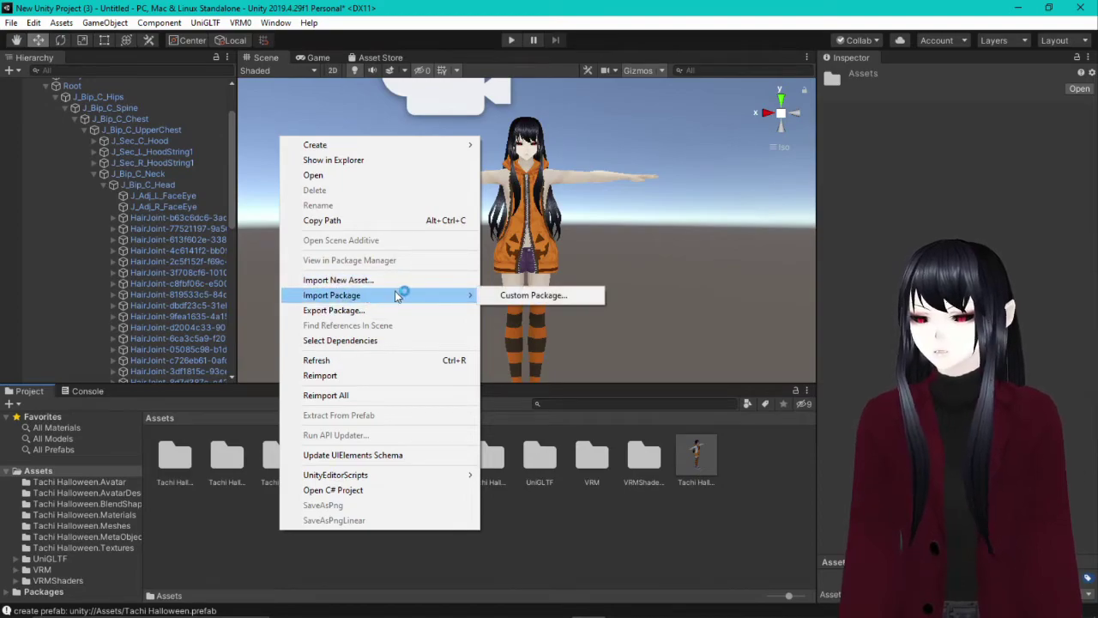
left_click(528, 295)
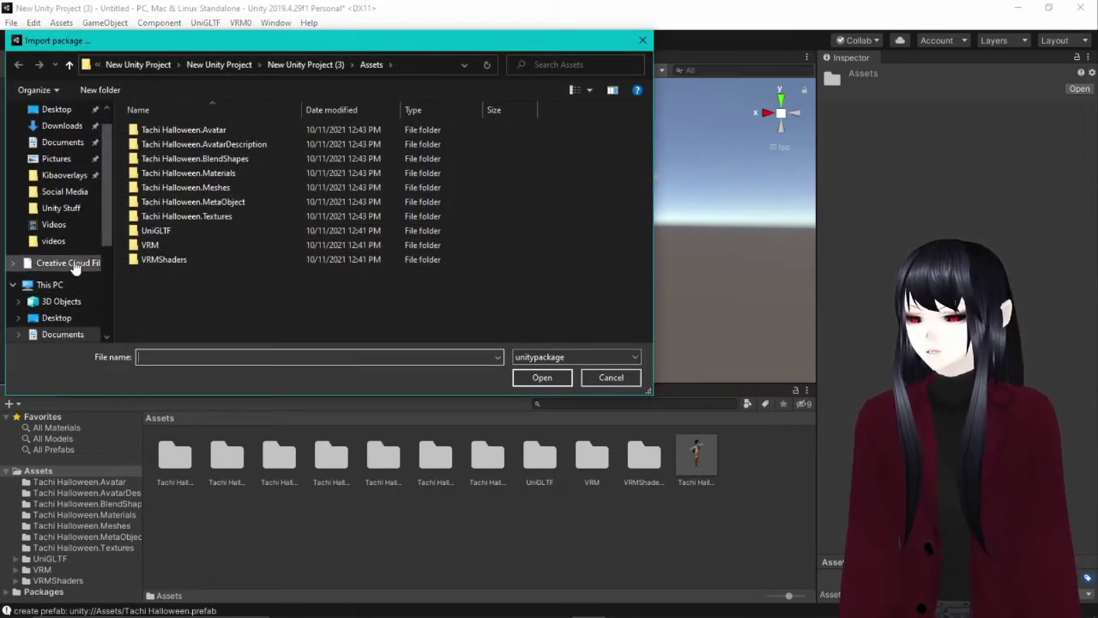
scroll(90, 168, "down", 5)
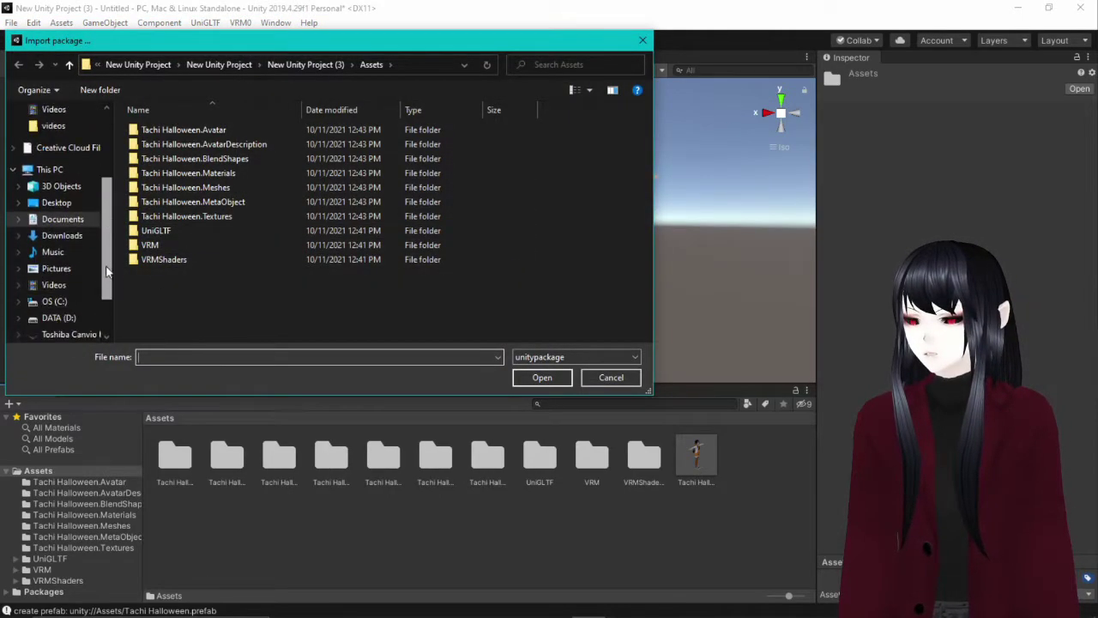
left_click(85, 280)
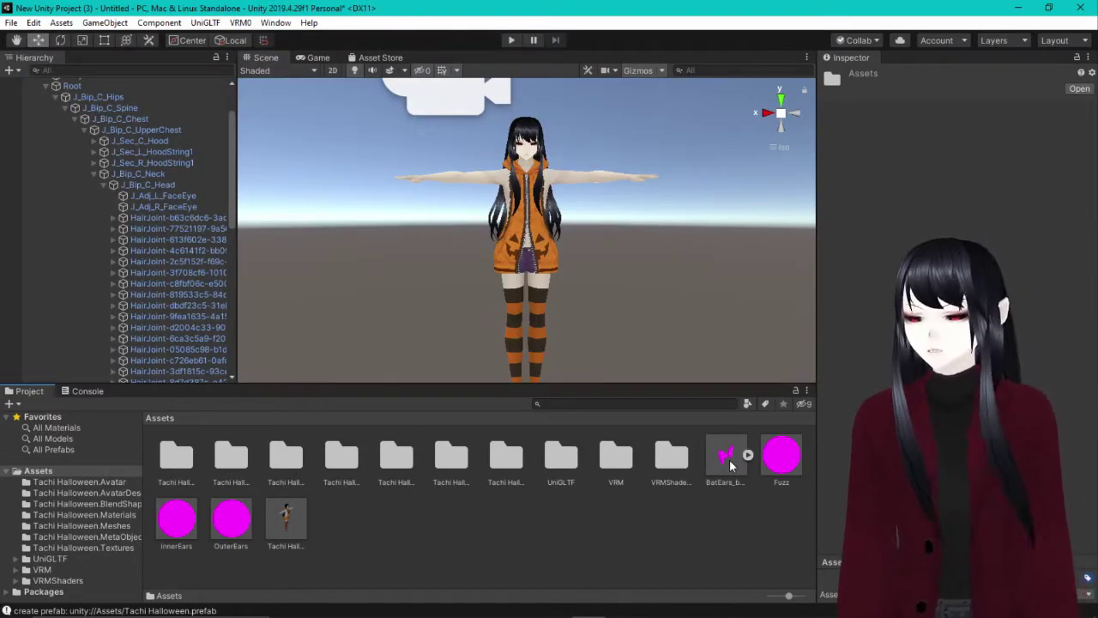
- Inspect the BatEars model and OuterEars material, then drop BatEars onto J_Bip_C_Head
left_click(668, 521)
left_click(730, 472)
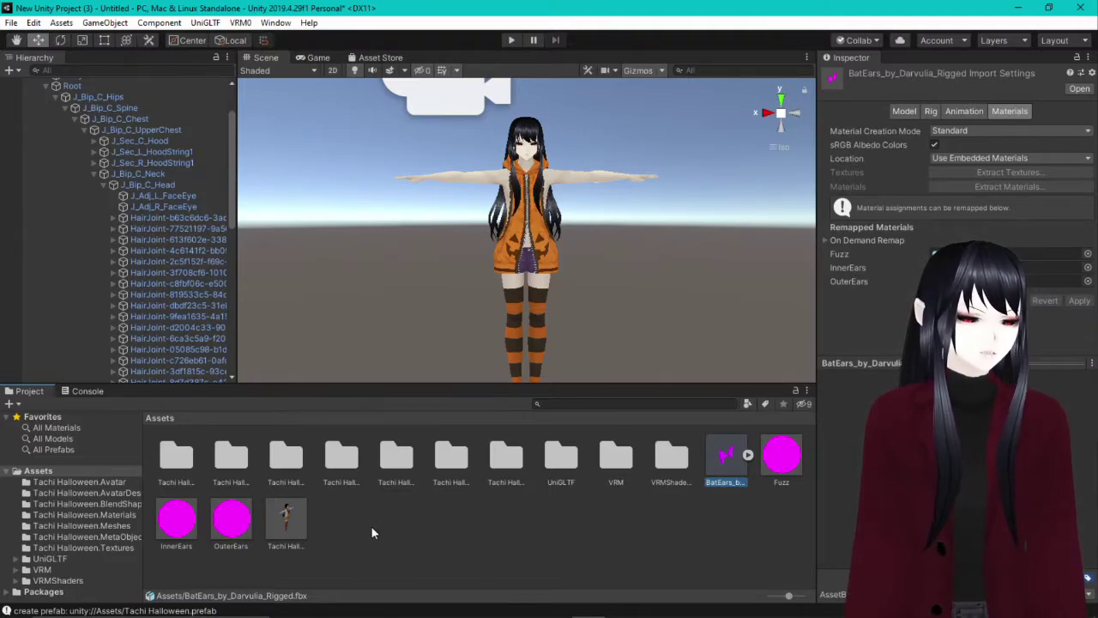
left_click(233, 524)
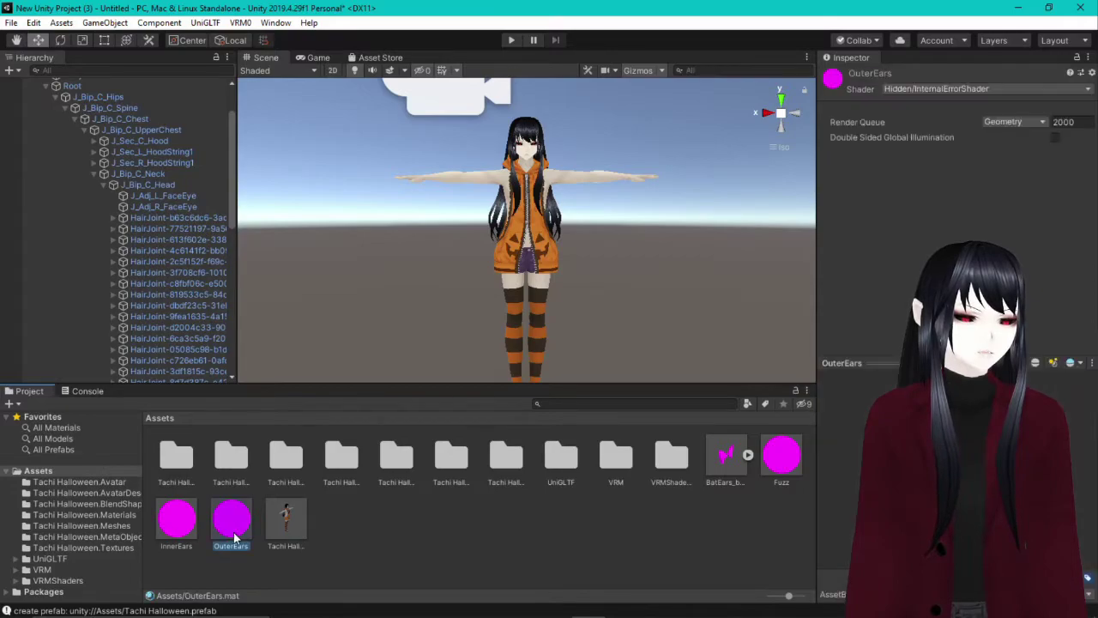
left_click(340, 532)
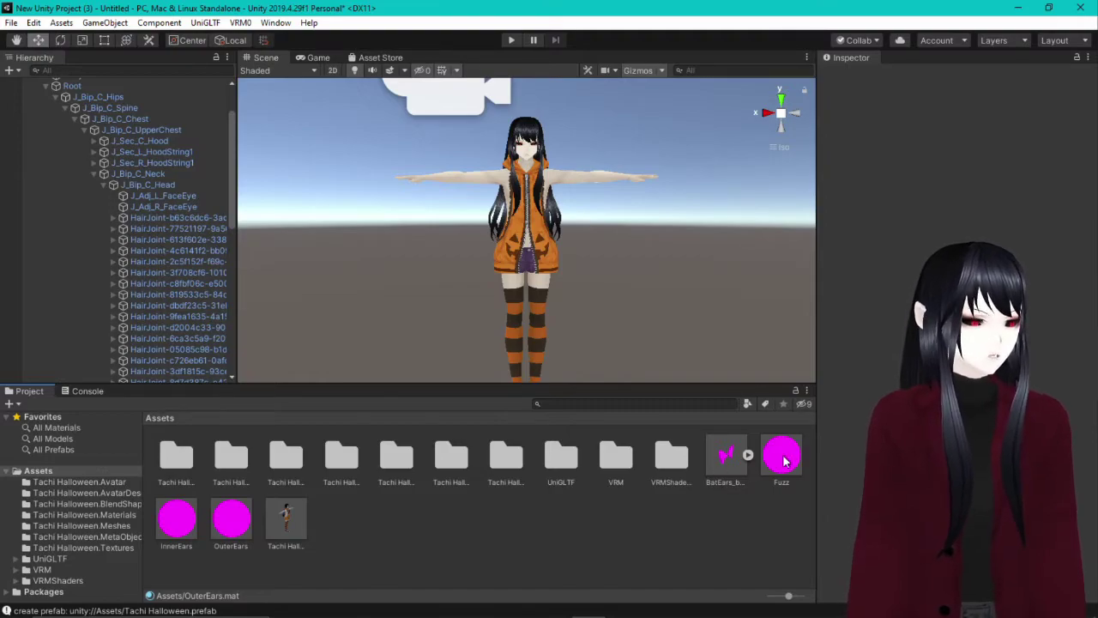
left_click(726, 459)
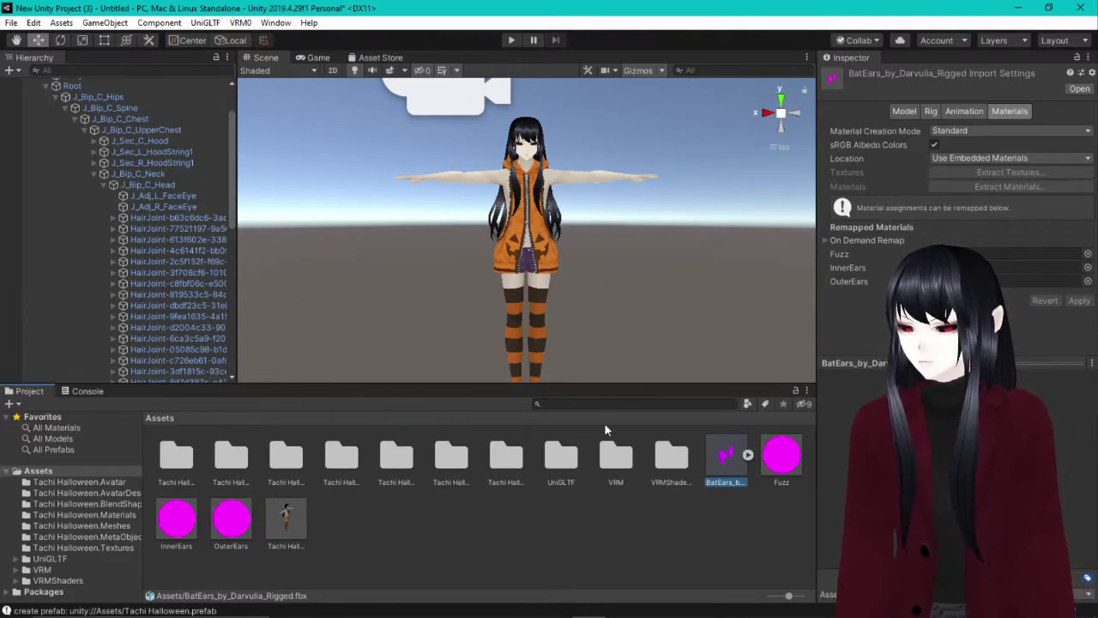
left_click_drag(726, 459, 148, 194)
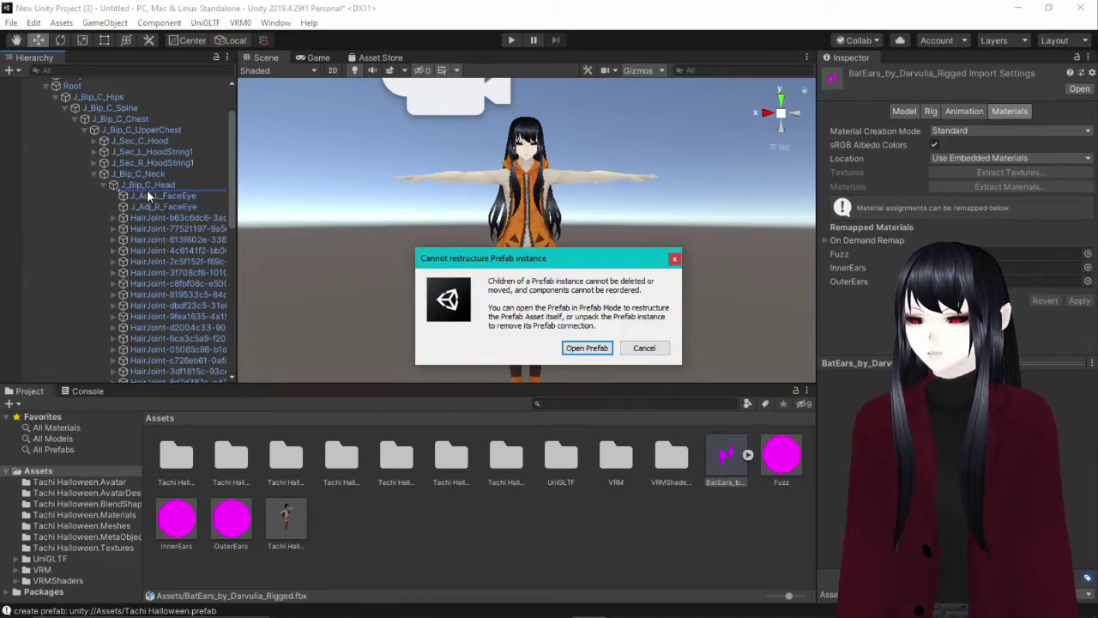
- In Prefab Mode, parent BatEars under the J_Bip_C_Head bone, then return to the scene
left_click(587, 347)
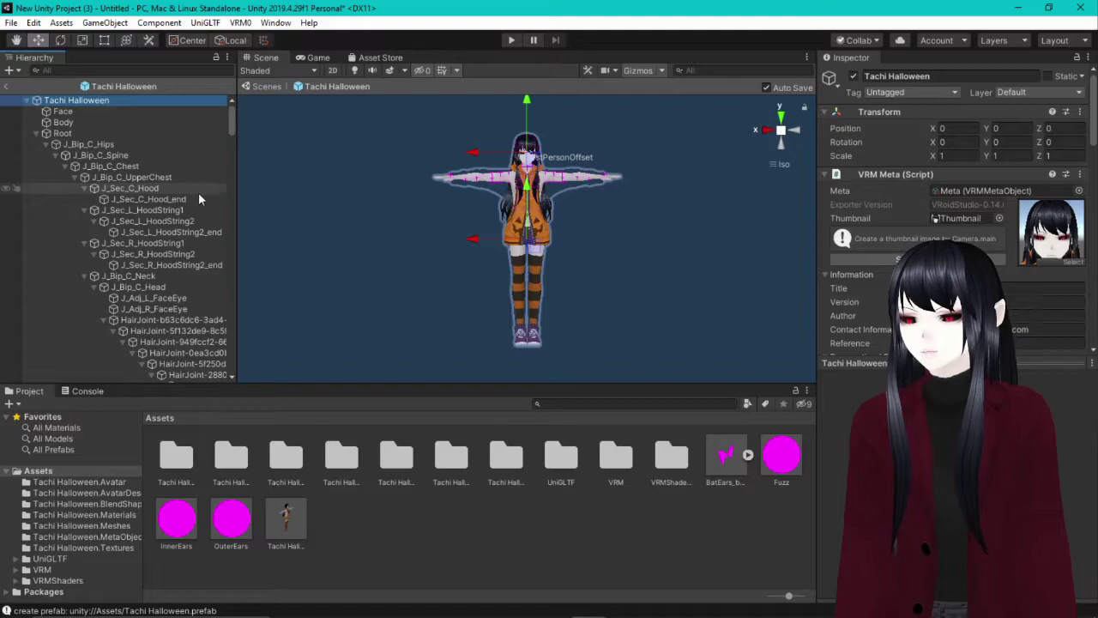
scroll(193, 249, "down", 4)
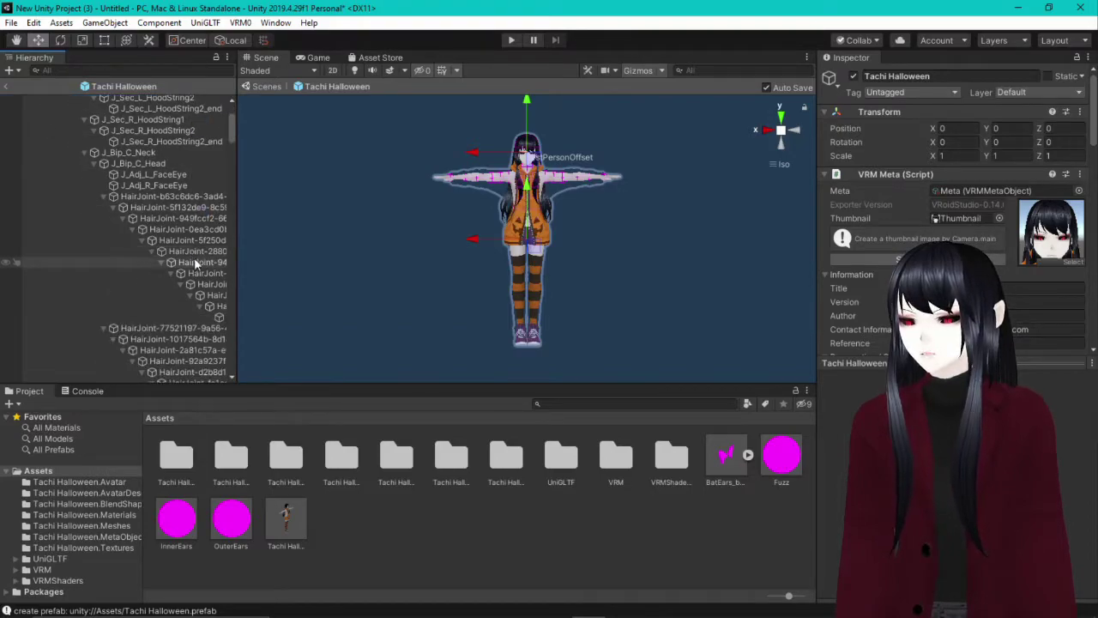
left_click(193, 165)
left_click_drag(758, 474, 120, 186)
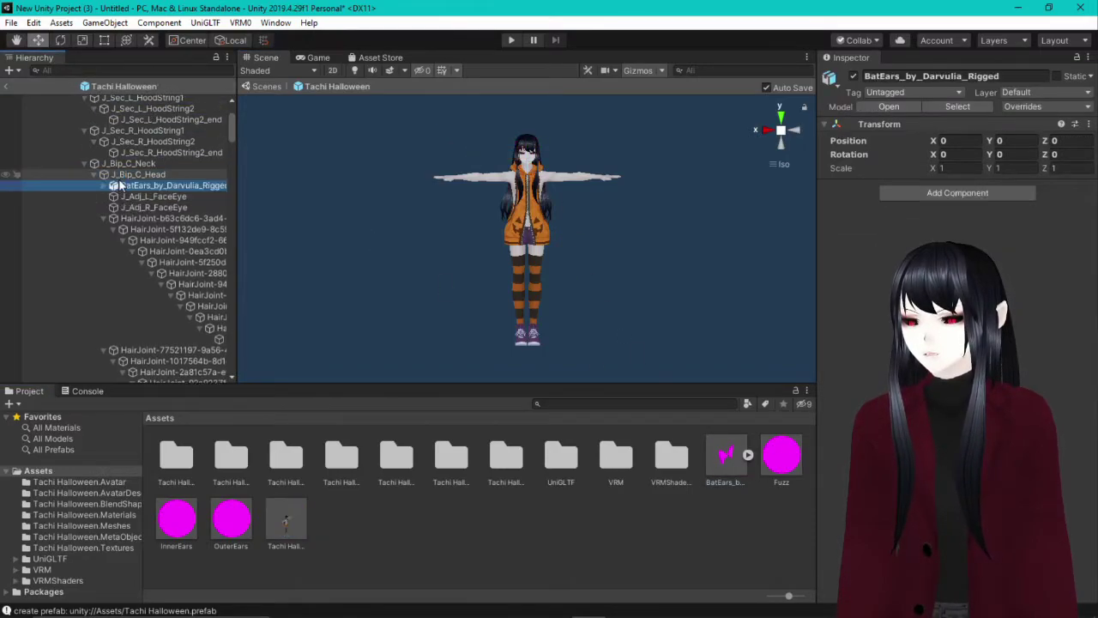
left_click(127, 177)
left_click(155, 186)
left_click(137, 174)
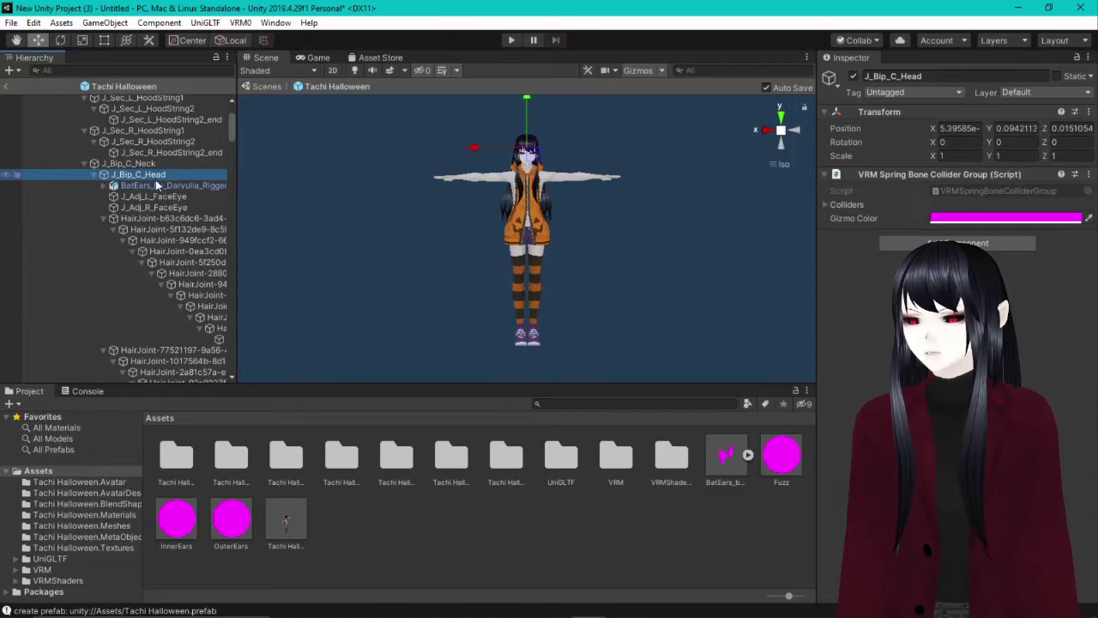
left_click(267, 86)
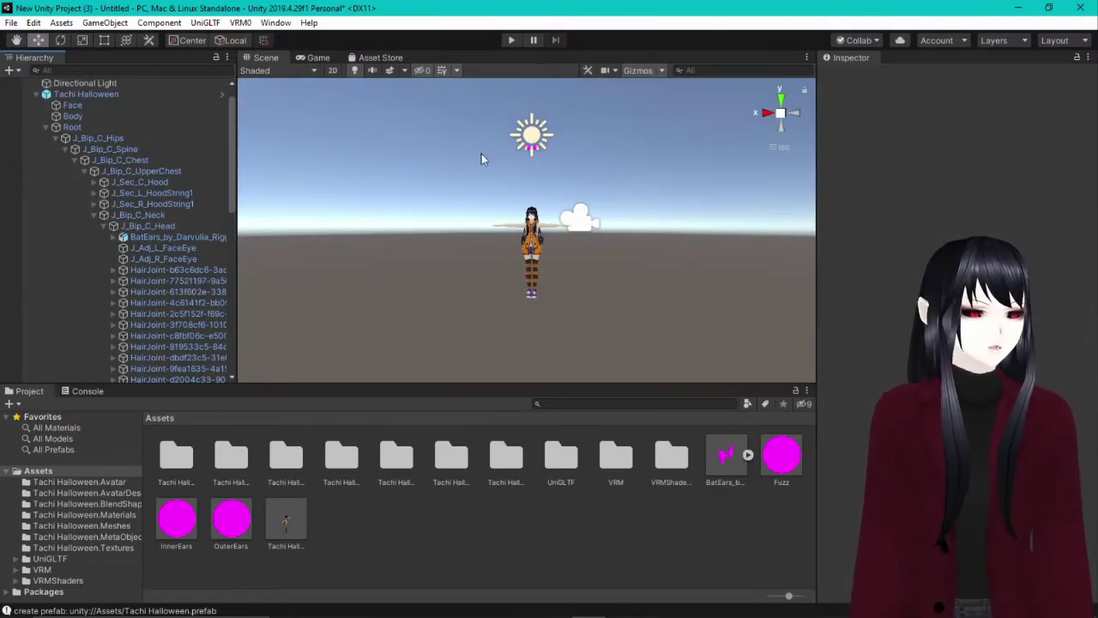
- Lower the bat ears onto the avatar's head, ending at Y -1.23, Z -0.009
left_click(172, 237)
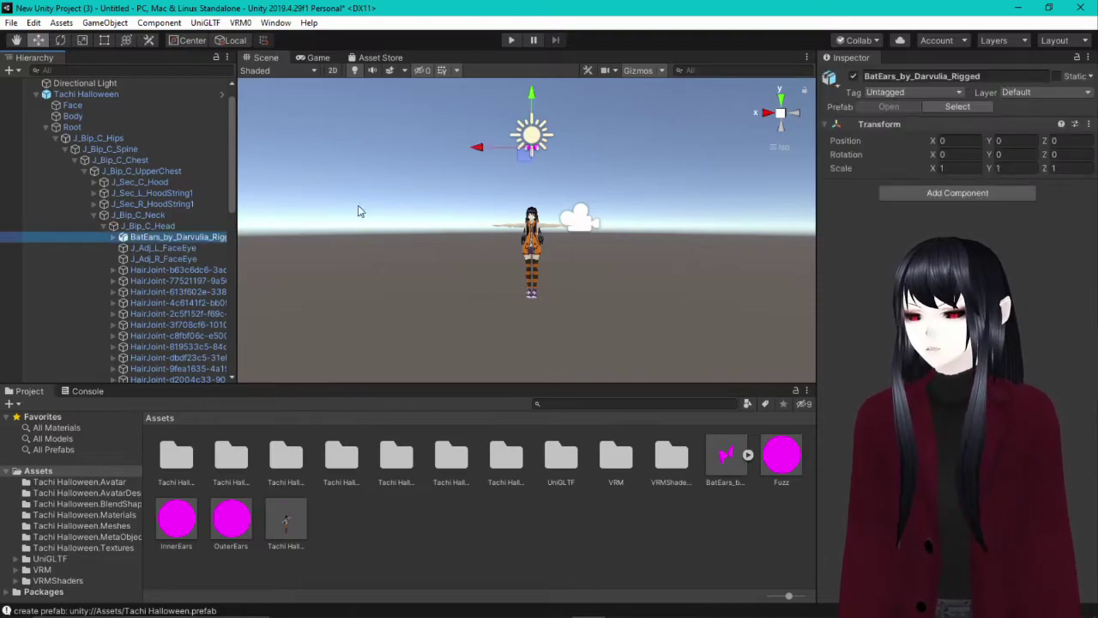
left_click_drag(533, 99, 428, 296)
key("f")
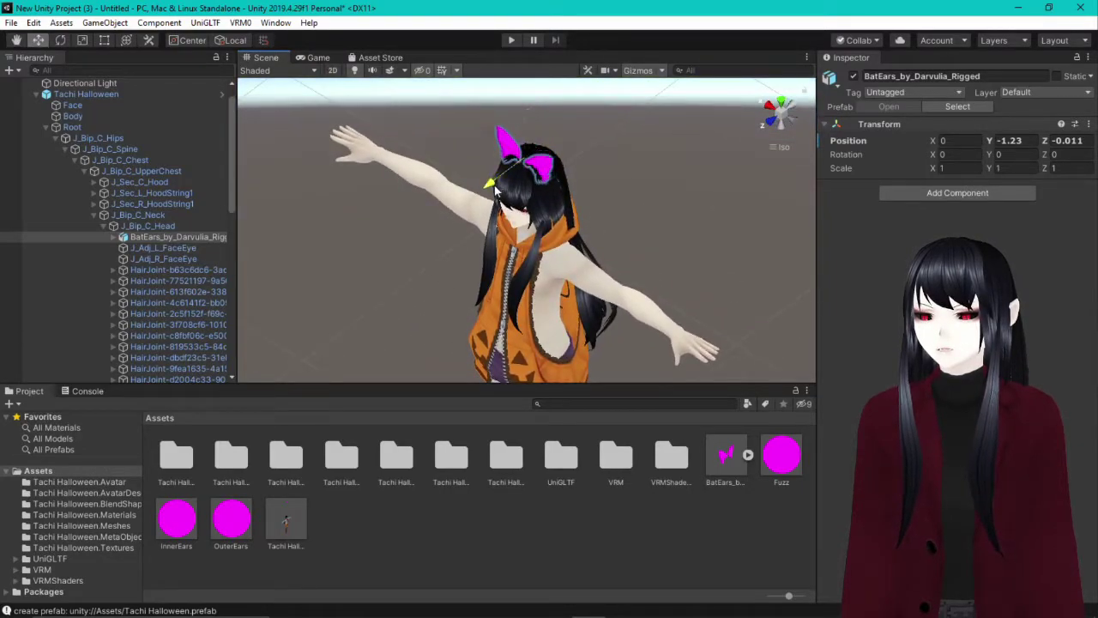
left_click_drag(495, 191, 560, 222)
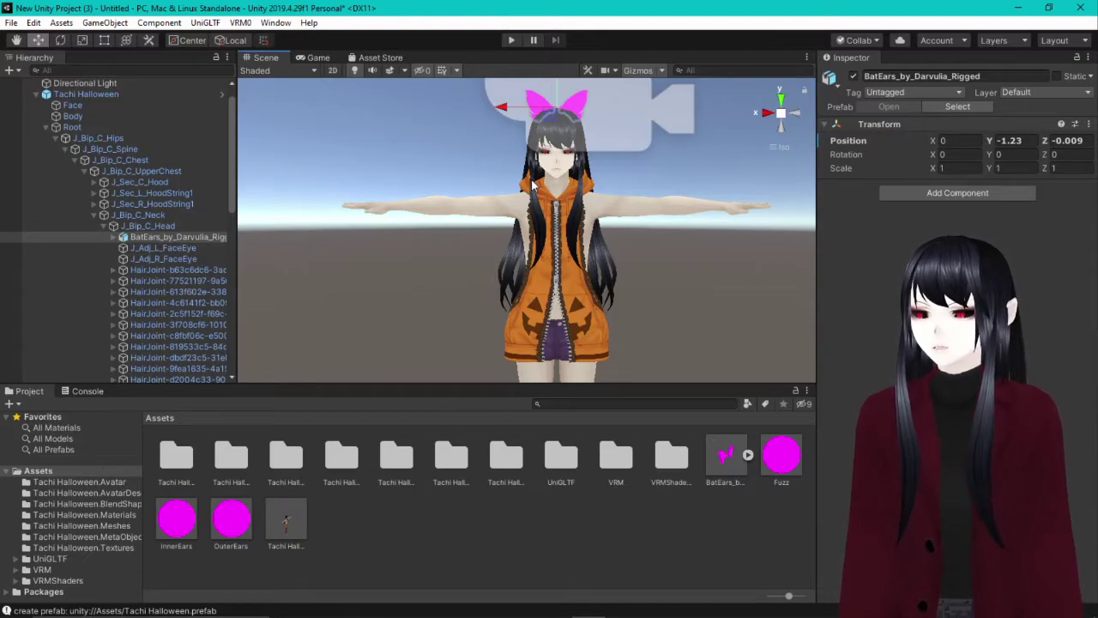
right_click(362, 535)
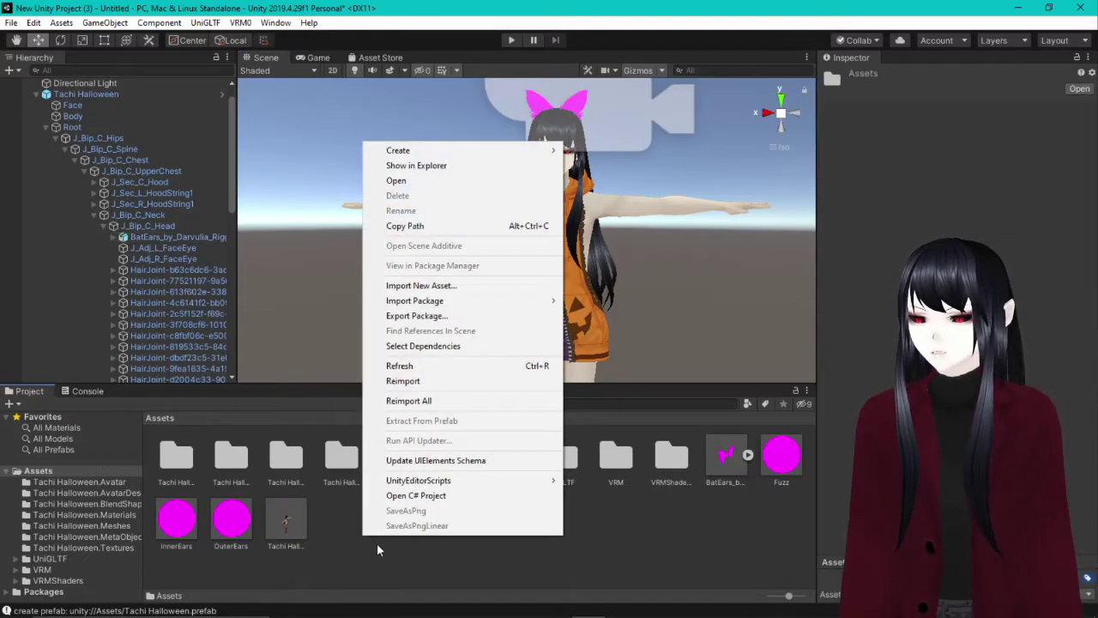
- Import the BatWings_By_Darvulia custom package into Assets
mouse_move(446, 300)
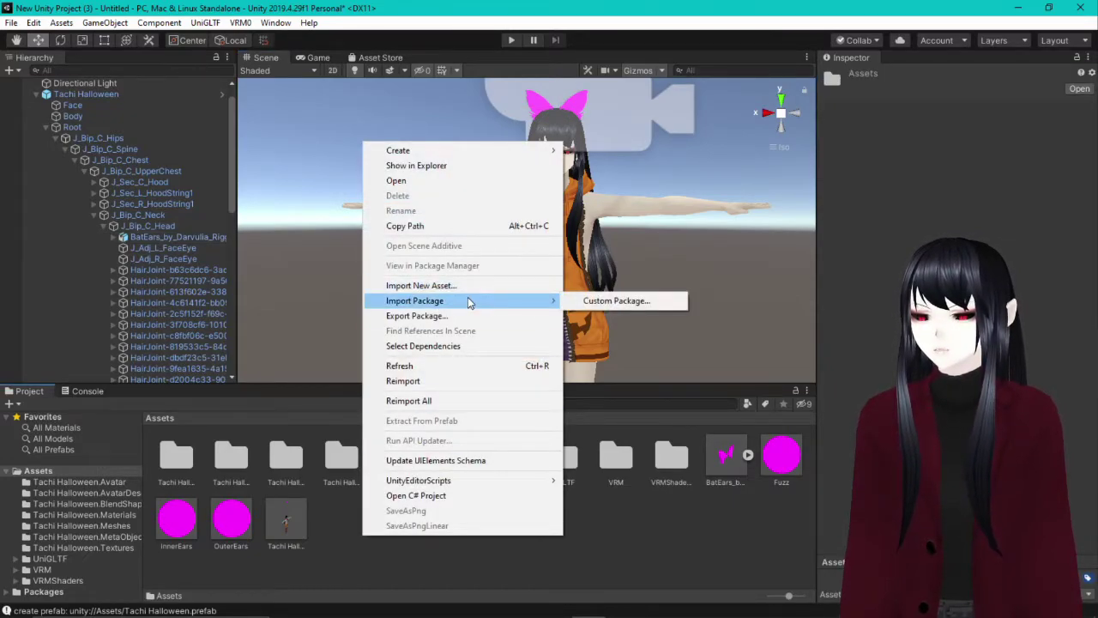
left_click(598, 300)
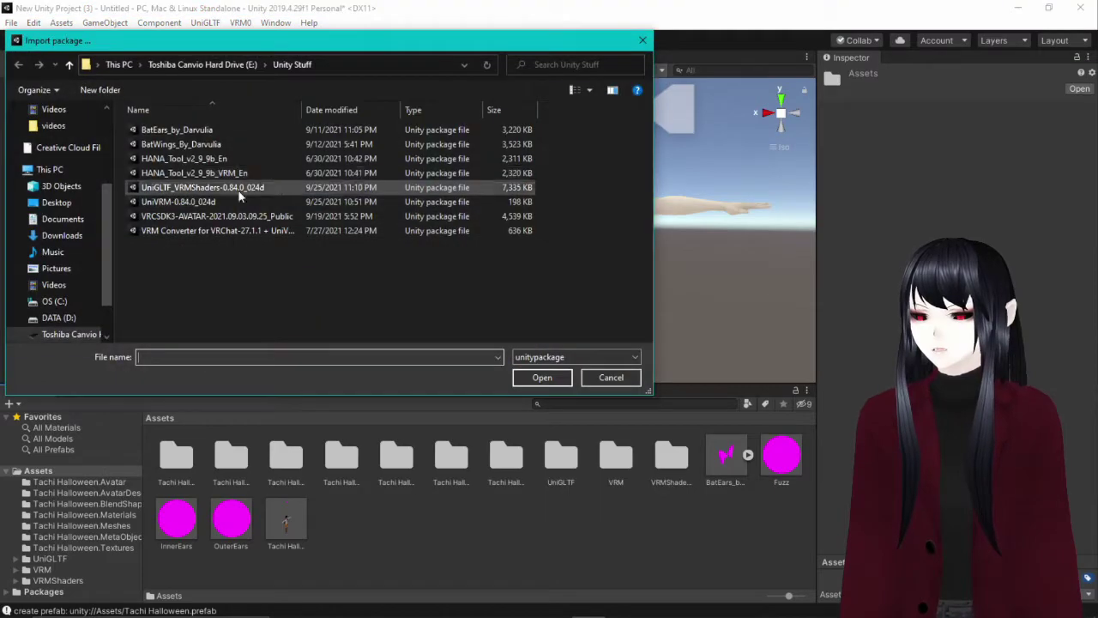
left_click(239, 143)
left_click(558, 380)
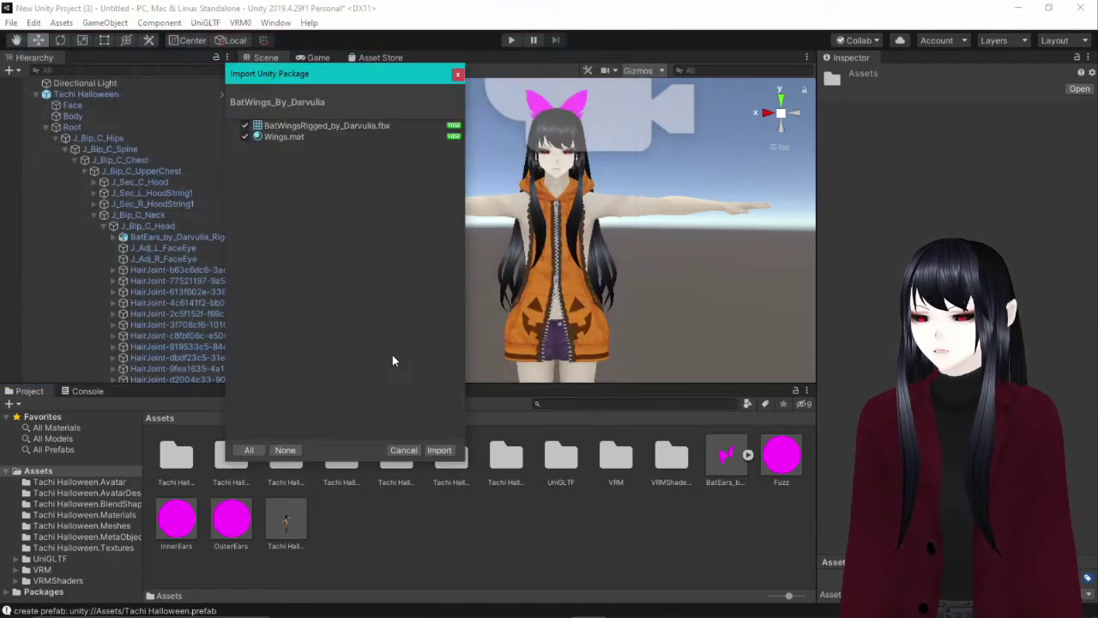
left_click(438, 450)
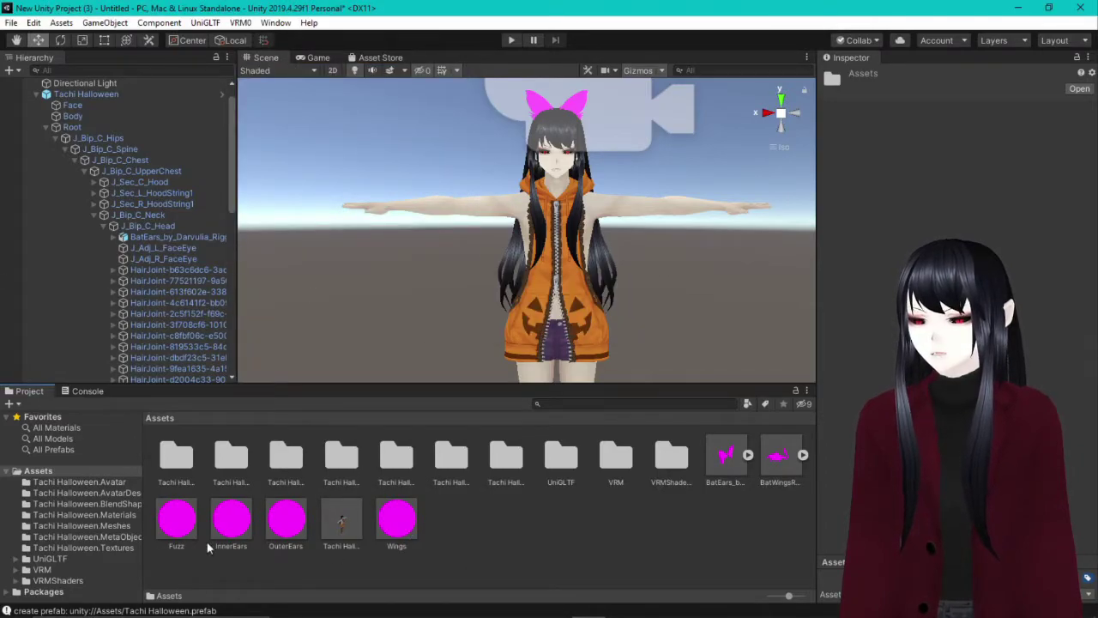
left_click(775, 464)
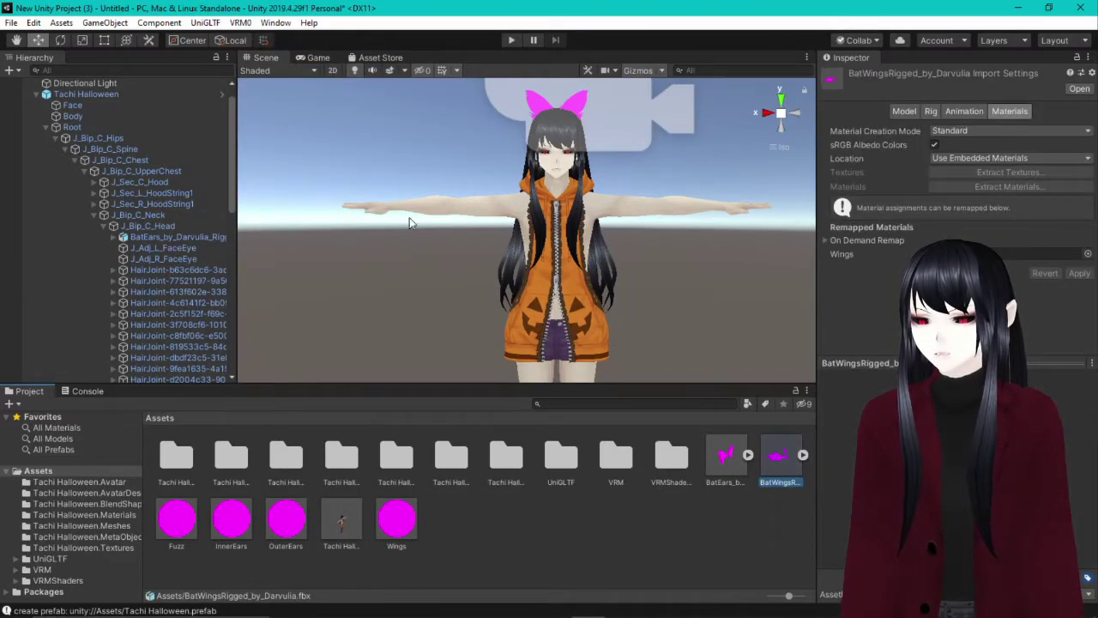
- Open the avatar prefab, parent BatWingsRigged_by_Darvulia under J_Bip_C_Spine, and return to the scene
left_click(103, 214)
left_click(123, 175)
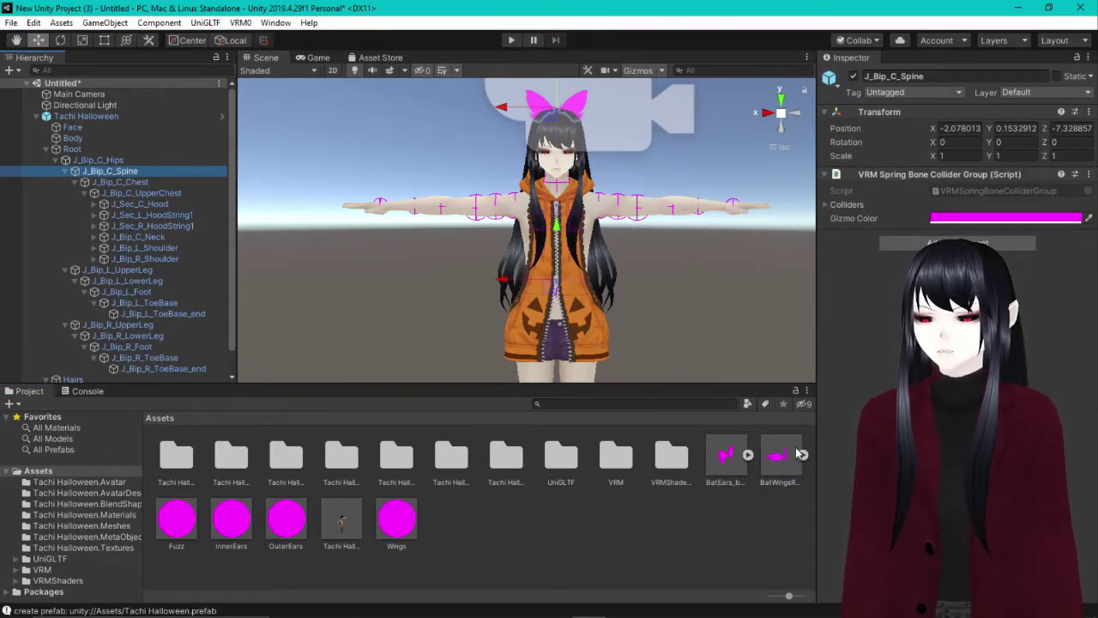
mouse_move(110, 171)
left_mouse_down()
mouse_move(109, 191)
mouse_move(108, 182)
left_mouse_up()
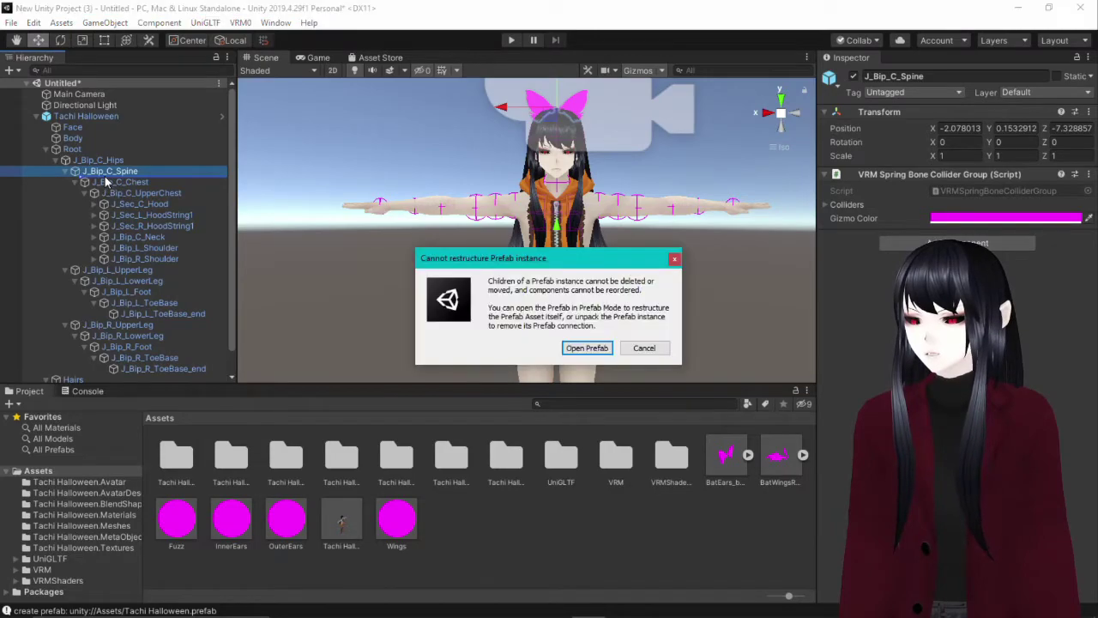
left_click(587, 347)
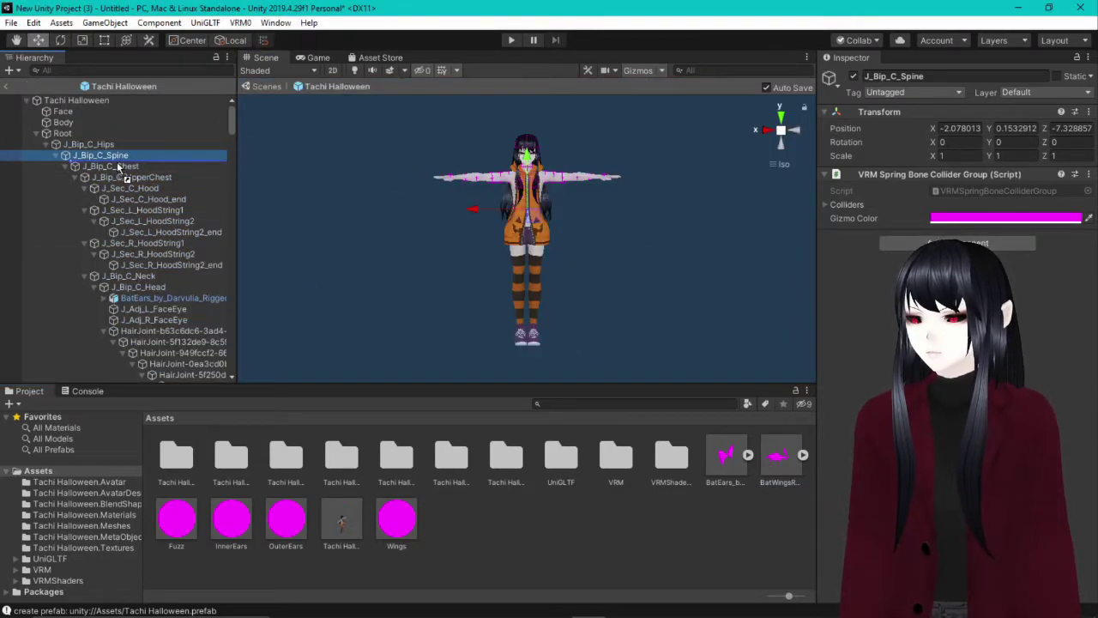
left_click_drag(120, 170, 120, 166)
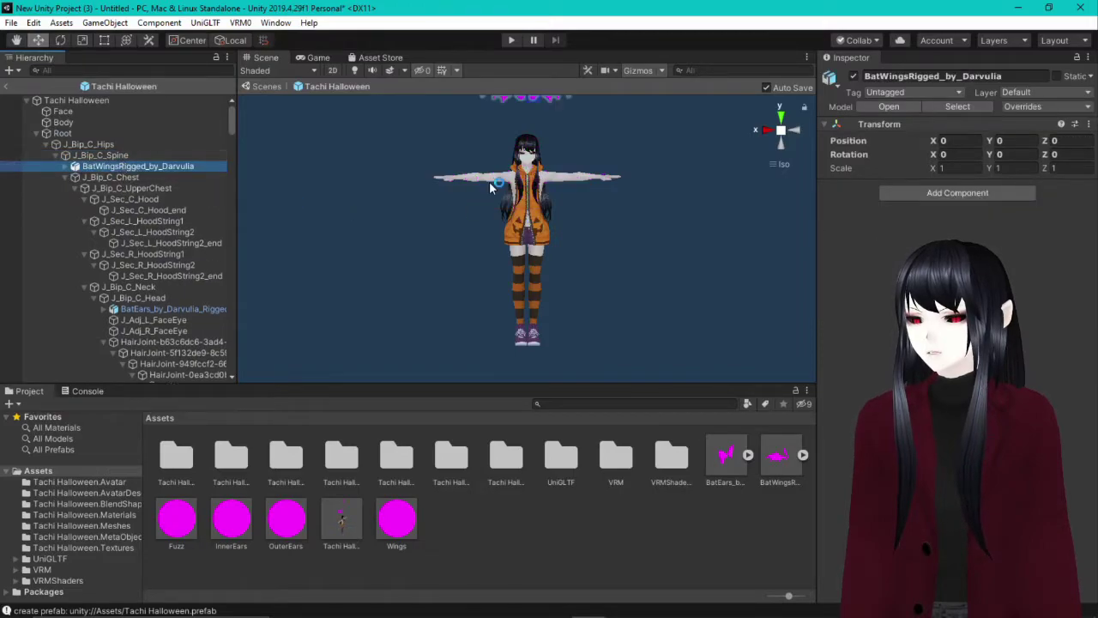
scroll(515, 153, "down", 1)
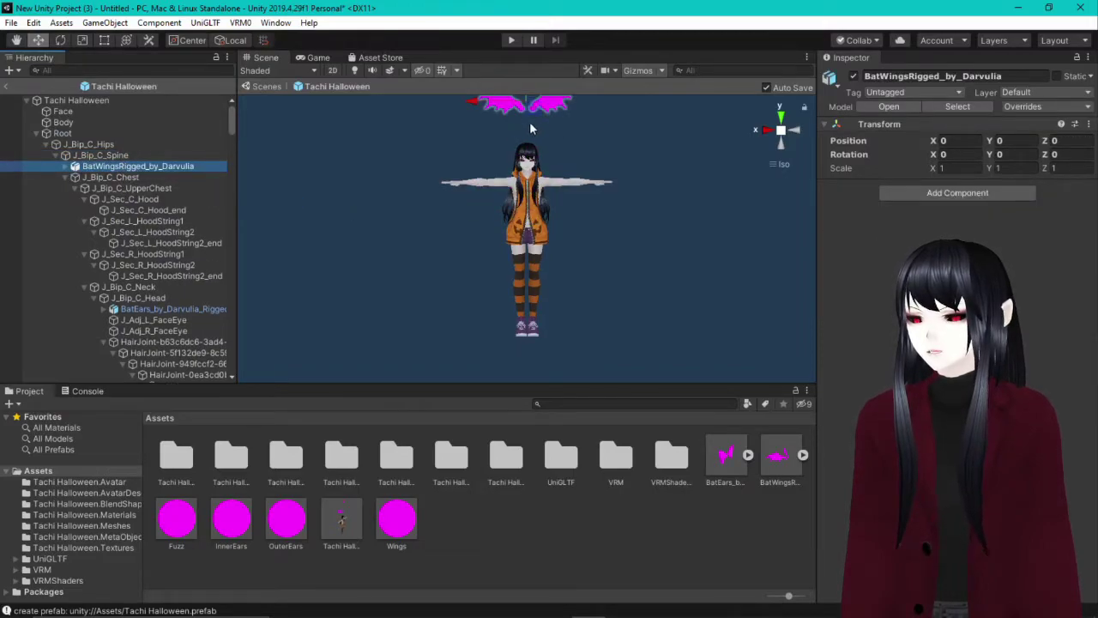
scroll(529, 121, "down", 1)
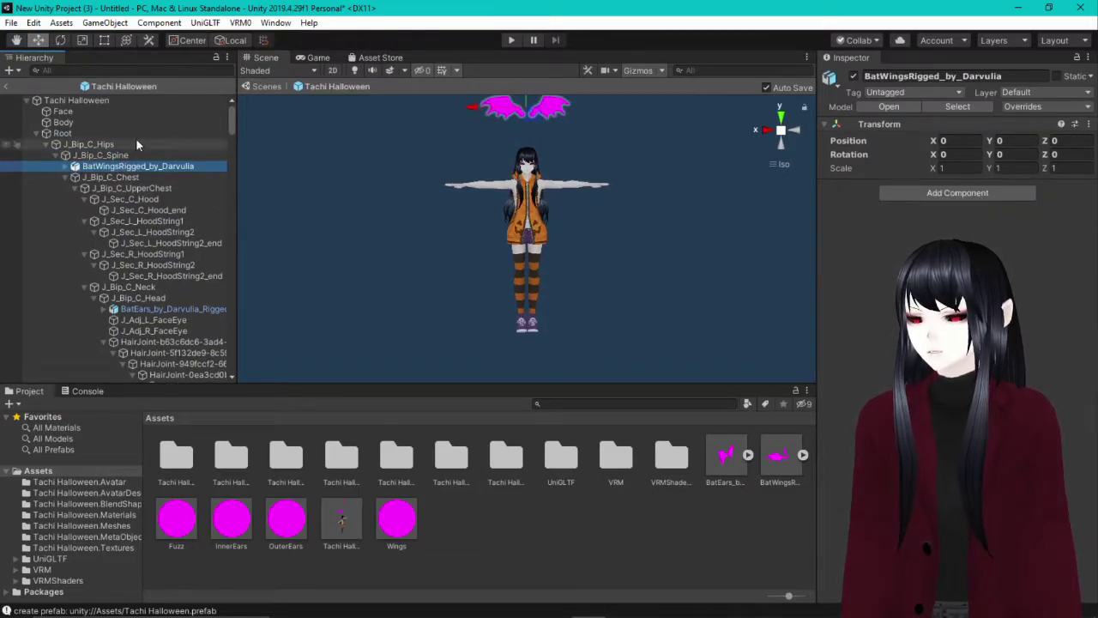
left_click(7, 71)
scroll(536, 96, "up", 2)
left_click(536, 96)
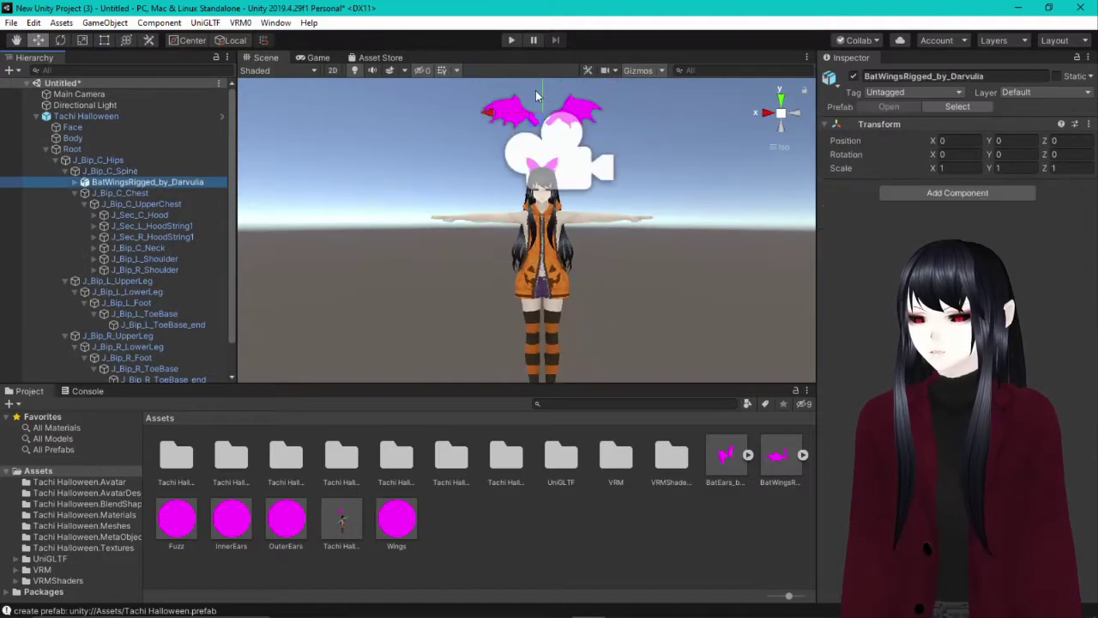
- Drag the bat wings down onto the avatar's shoulders with the Y arrow
left_click(129, 171)
left_click(133, 182)
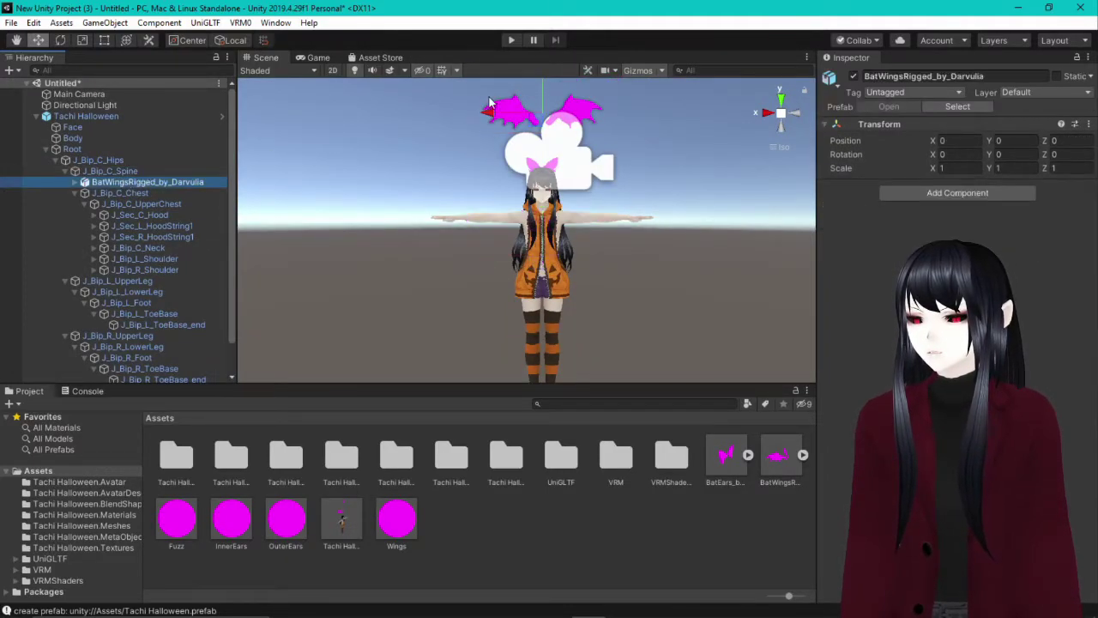
scroll(549, 108, "down", 3)
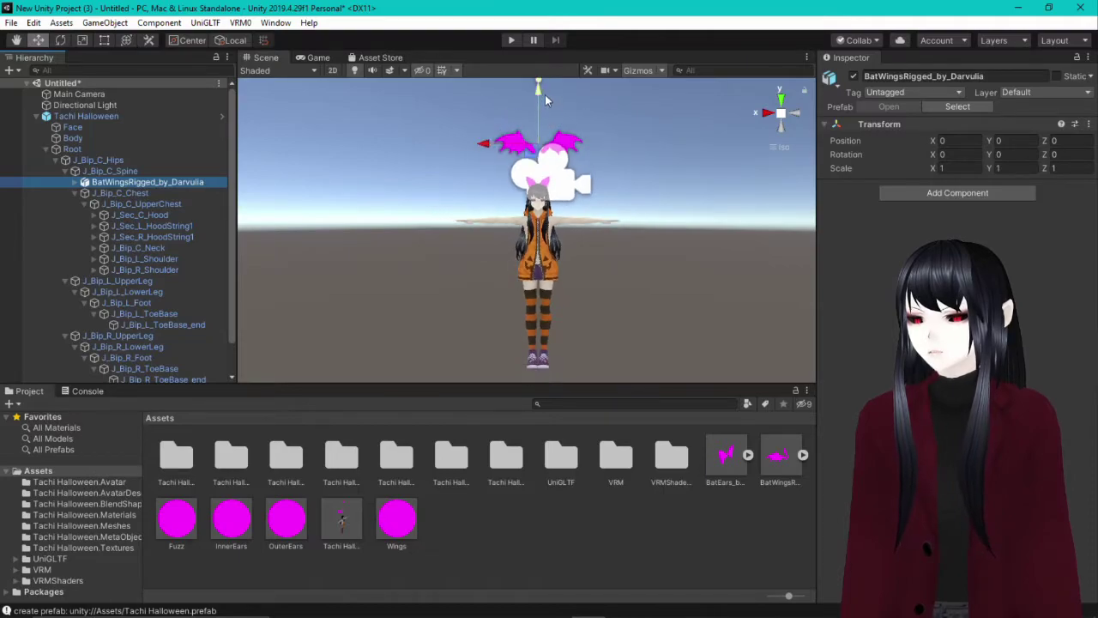
left_click_drag(540, 98, 822, 358)
scroll(575, 288, "up", 5)
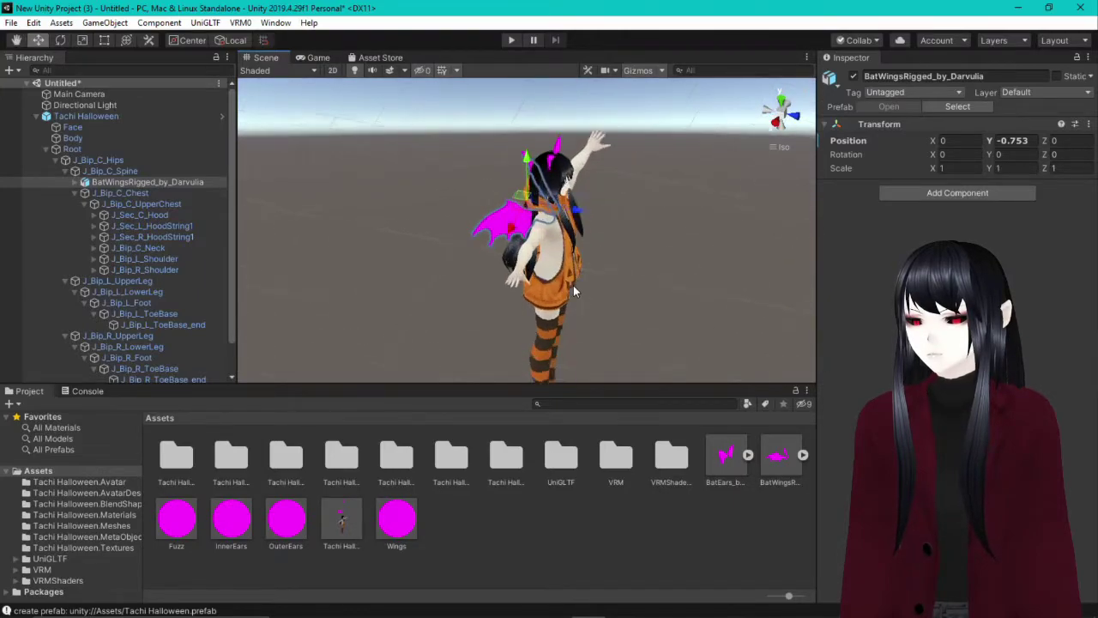
- Push the wings slightly behind her and fine-tune to Y -0.753, Z -0.057
left_click_drag(562, 242, 492, 206, "alt")
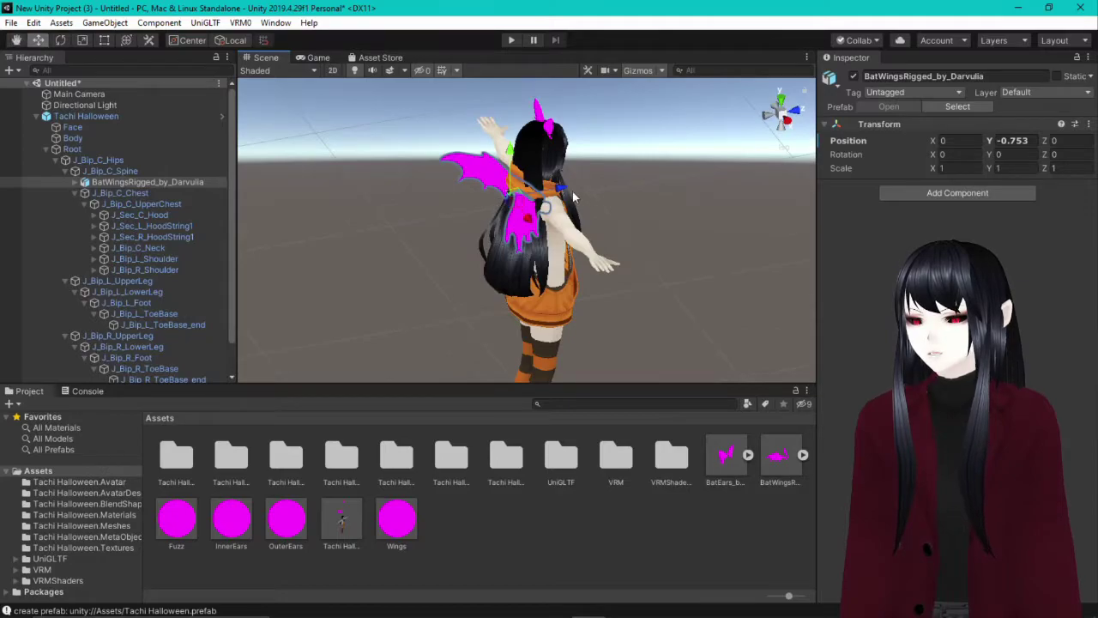
left_click_drag(574, 197, 788, 242)
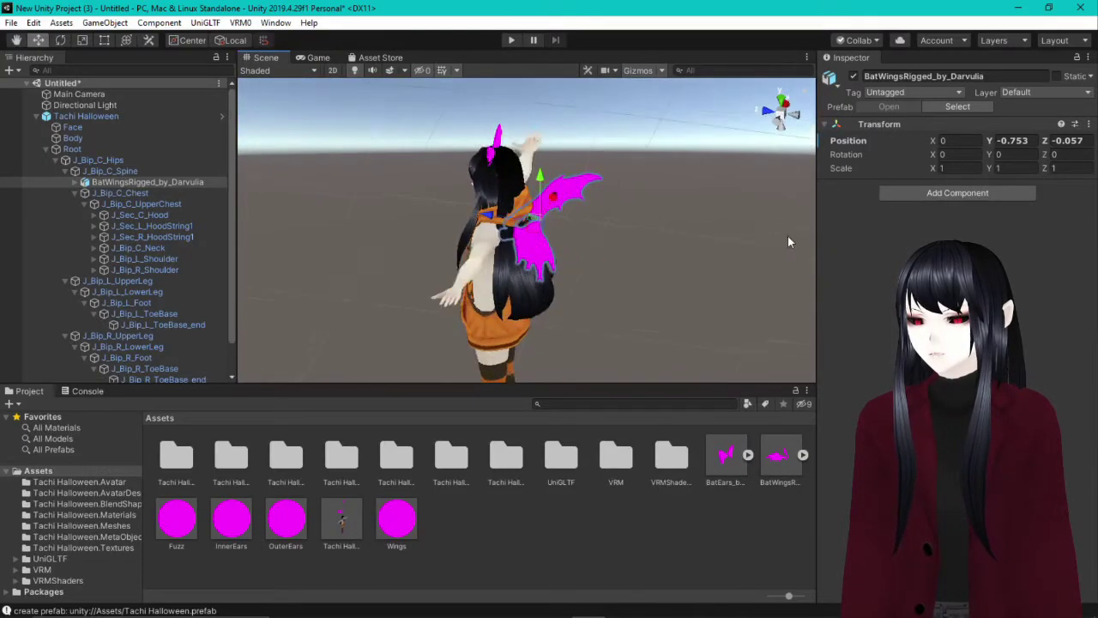
left_click_drag(539, 176, 732, 203)
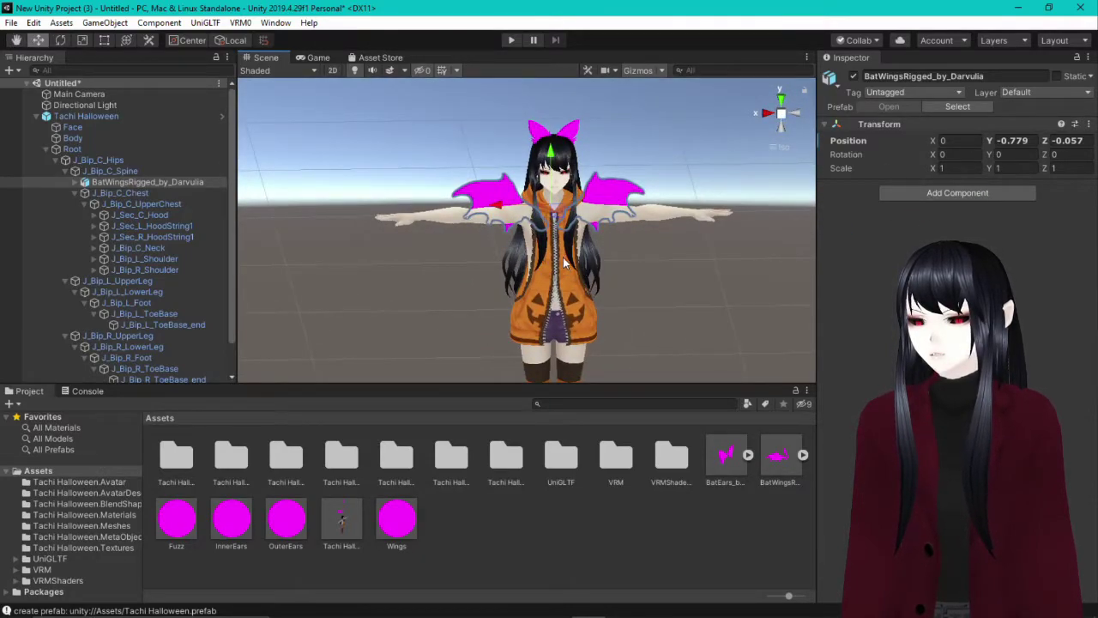
mouse_move(553, 154)
left_mouse_down()
mouse_move(577, 139)
mouse_move(549, 149)
left_mouse_up()
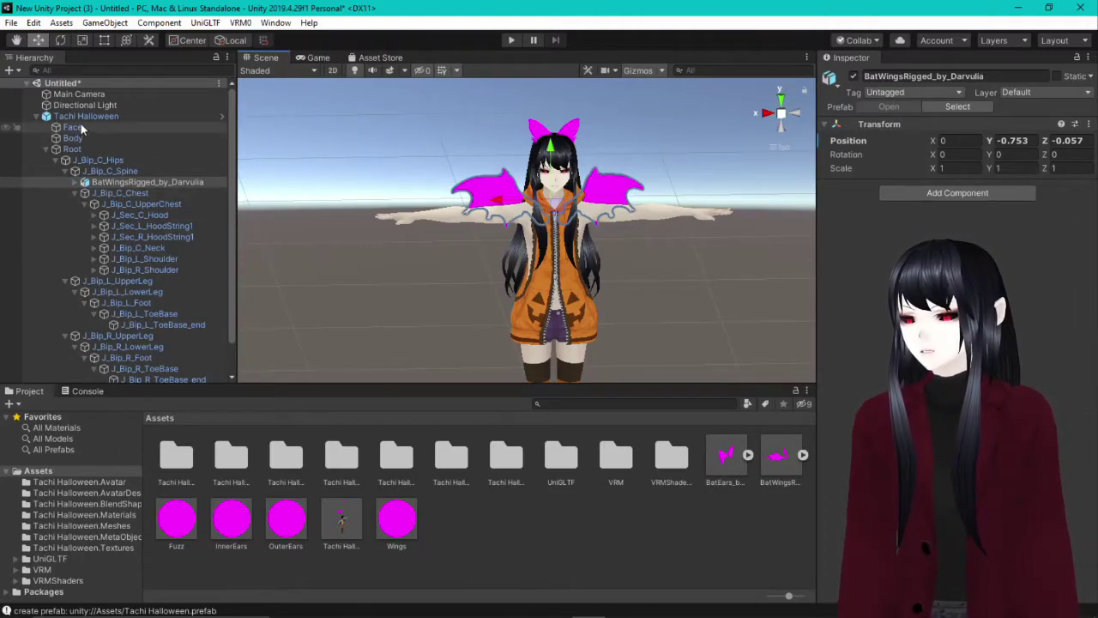
left_click(36, 117)
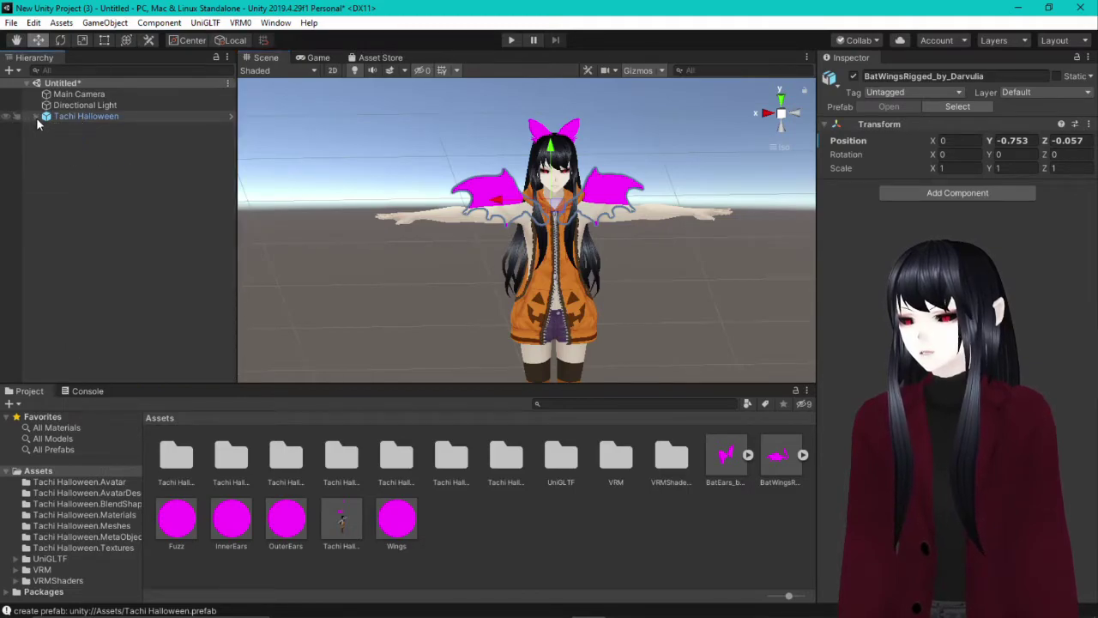
- Select the Tachi Halloween avatar in the Hierarchy and open the VRM0 menu
left_click(80, 118)
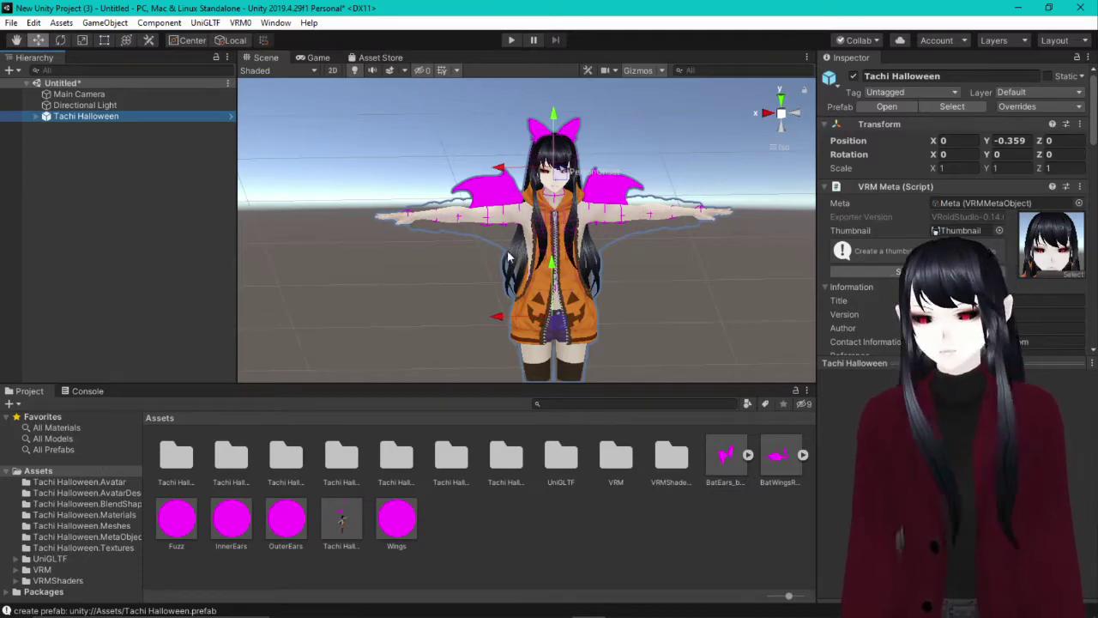
left_click(241, 22)
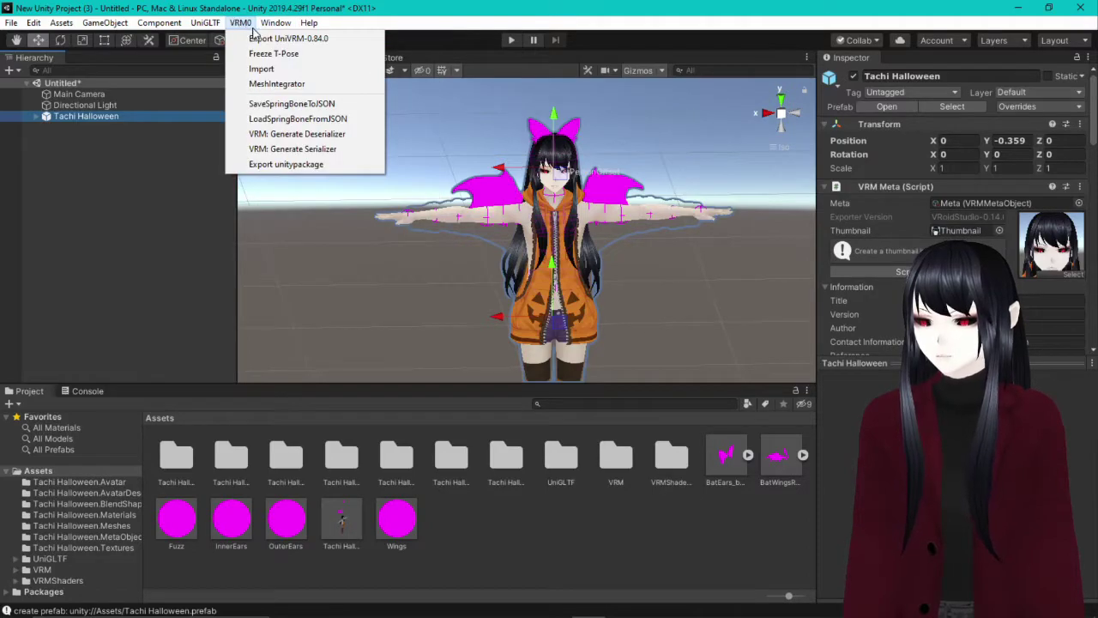
- Export Tachi Halloween with UniVRM-0.84.0, saving the new VRM file to the Desktop
left_click(258, 39)
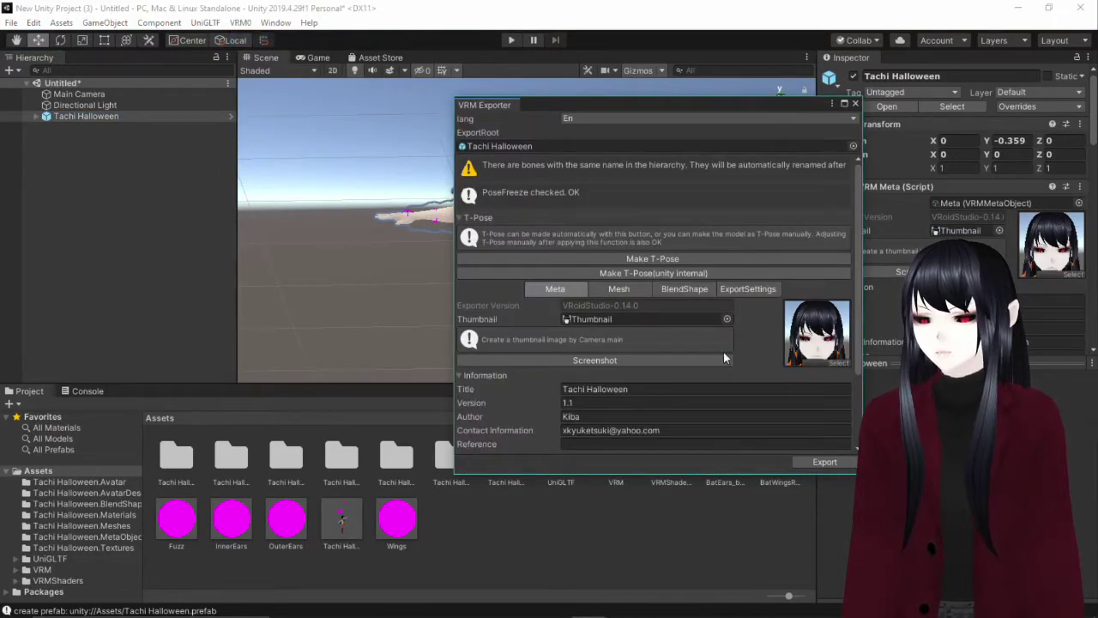
scroll(723, 357, "down", 3)
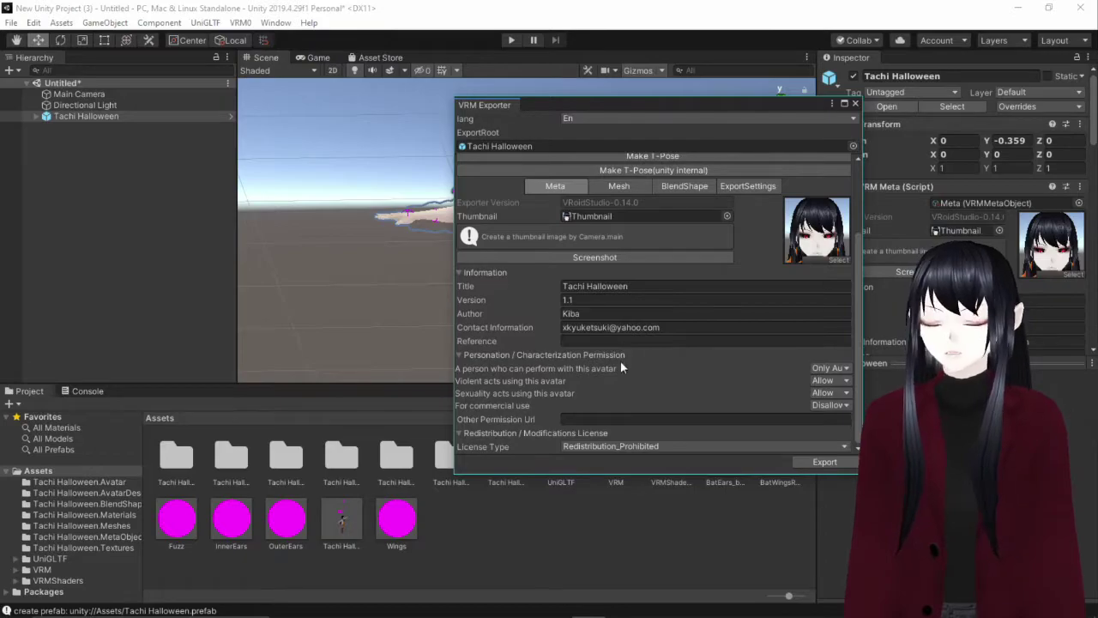
left_click(825, 461)
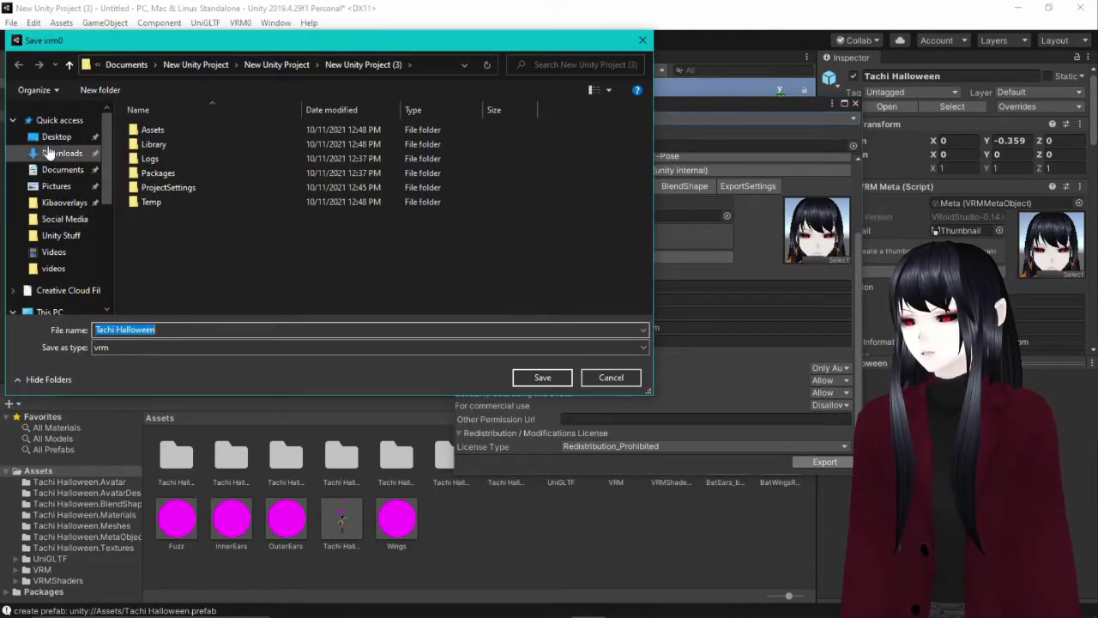
left_click(49, 144)
left_click(181, 328)
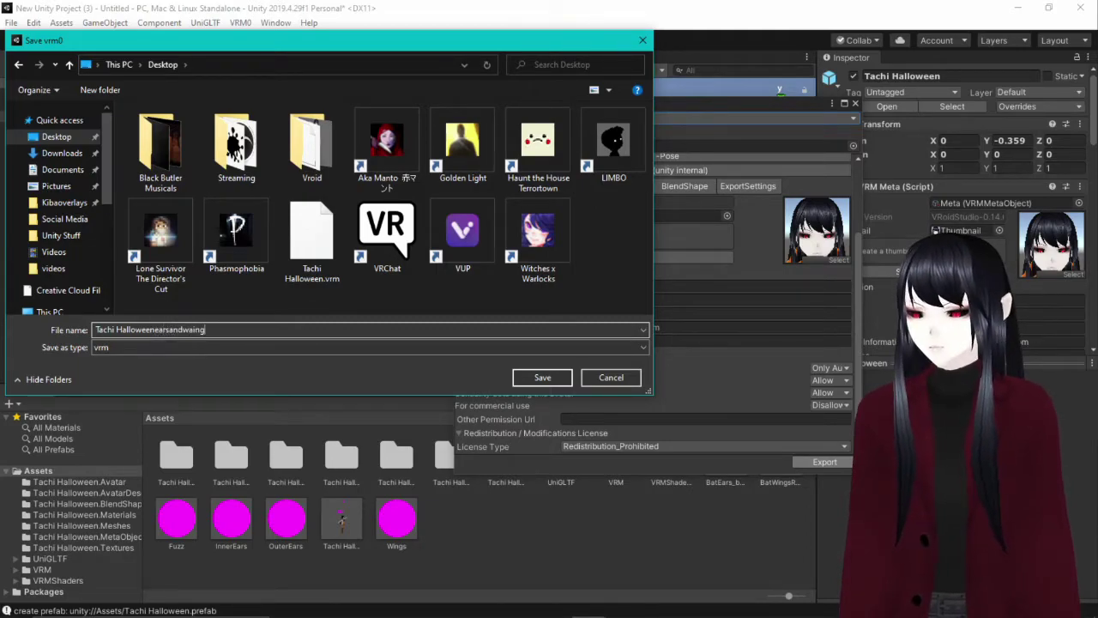
left_click(553, 376)
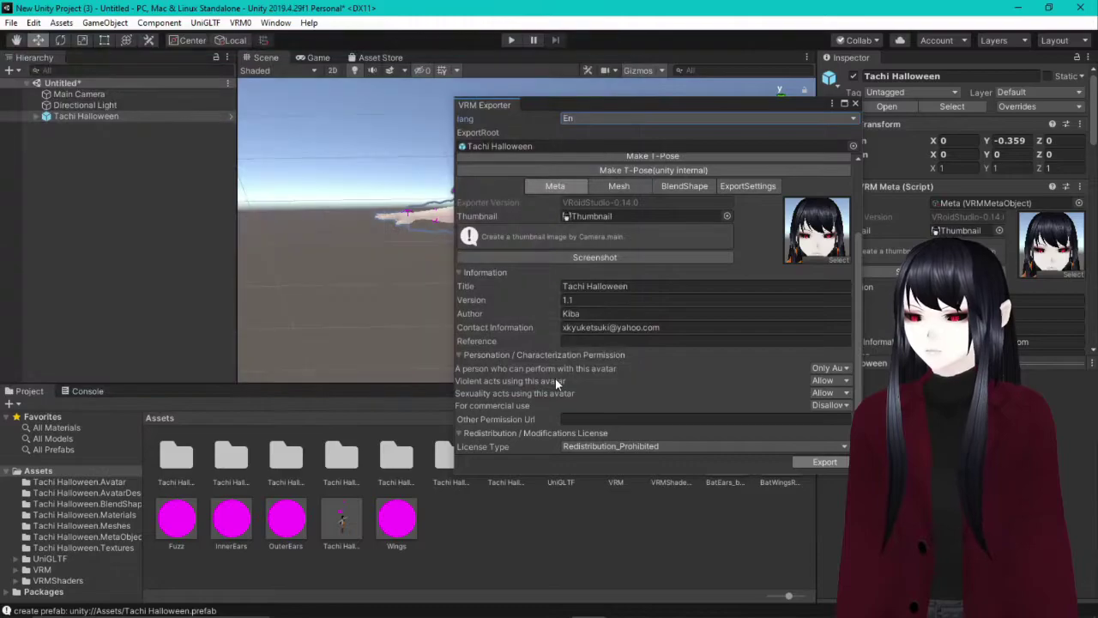